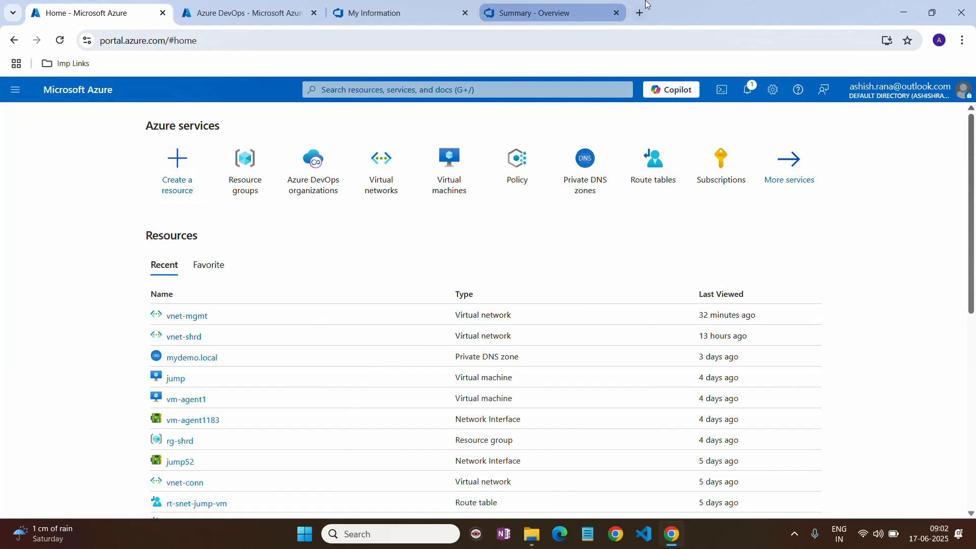
# - Open Service connections from Demo-Project's project settings in Azure DevOps
pyautogui.click(578, 13)
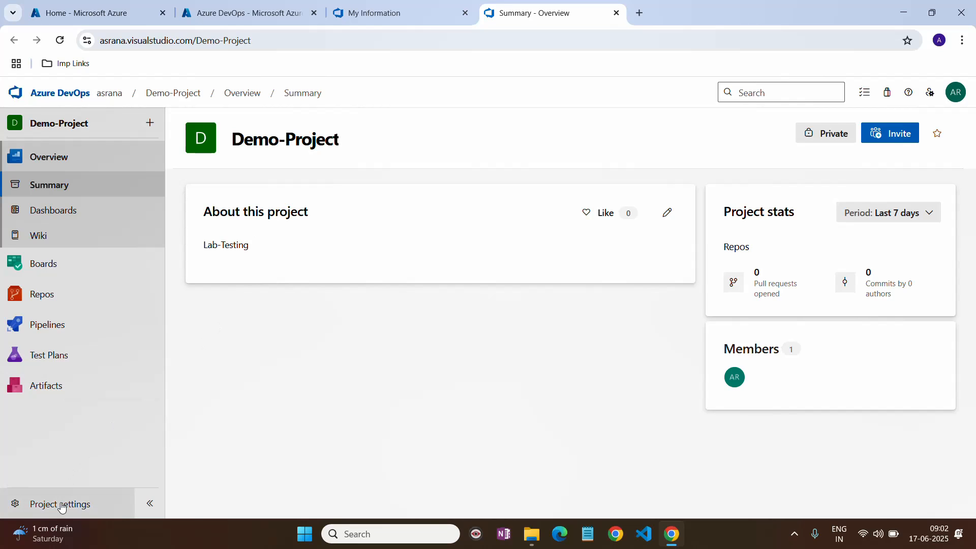
pyautogui.click(96, 503)
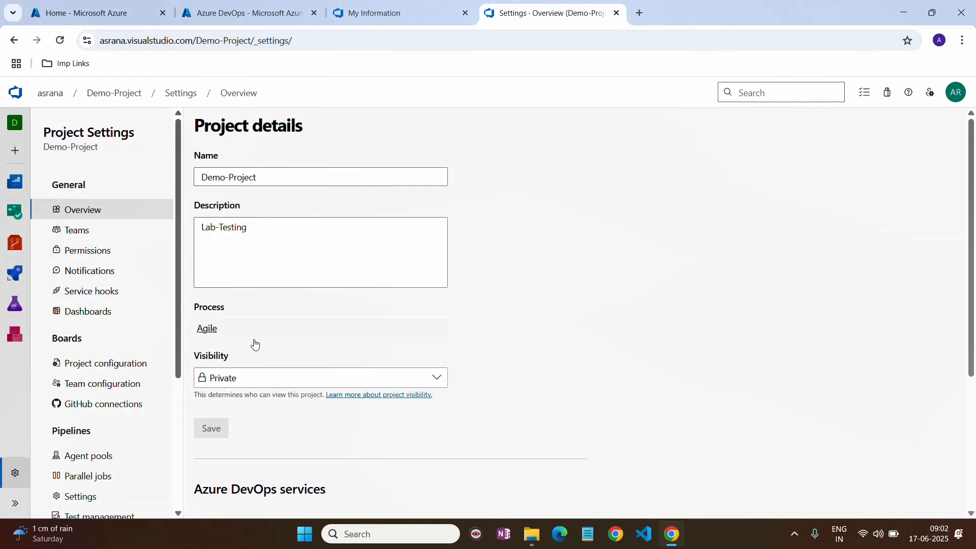
pyautogui.scroll(-3, 63, 358)
pyautogui.scroll(-1, 63, 359)
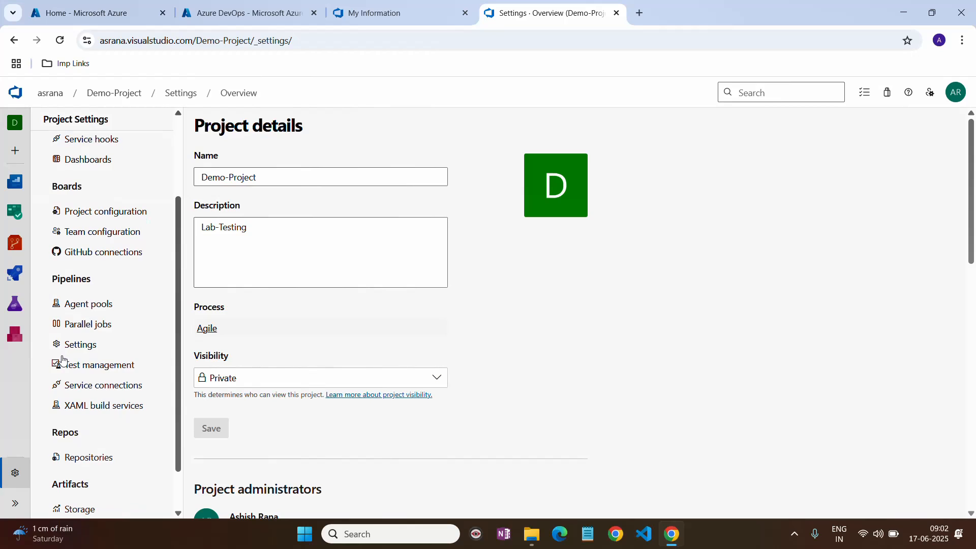
pyautogui.click(116, 385)
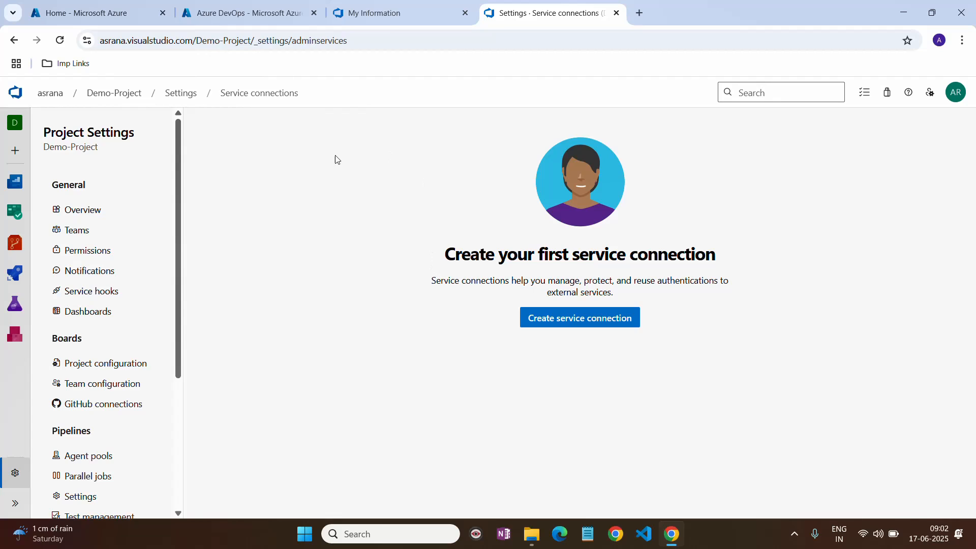
# - Glance at the Azure portal home page, then return to the Service connections page
pyautogui.click(129, 10)
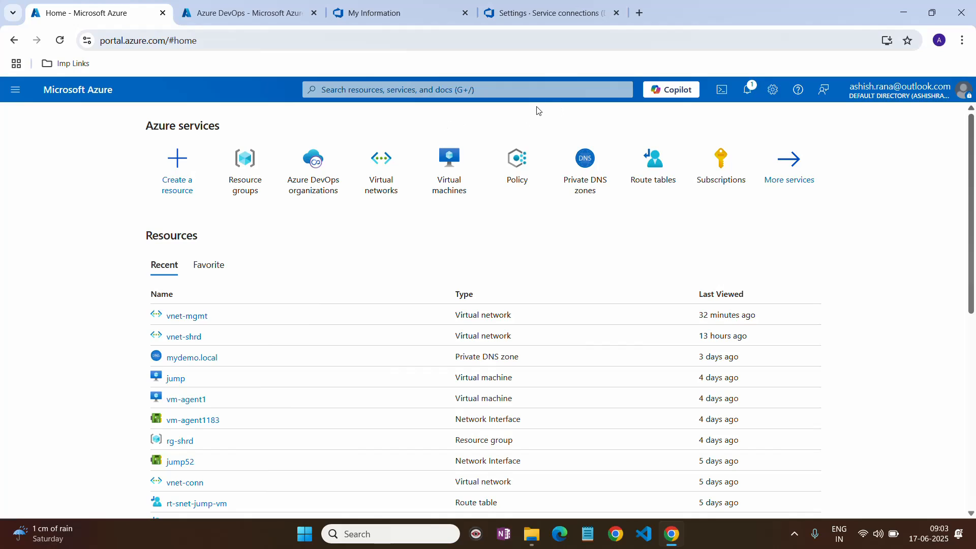
pyautogui.moveTo(717, 167)
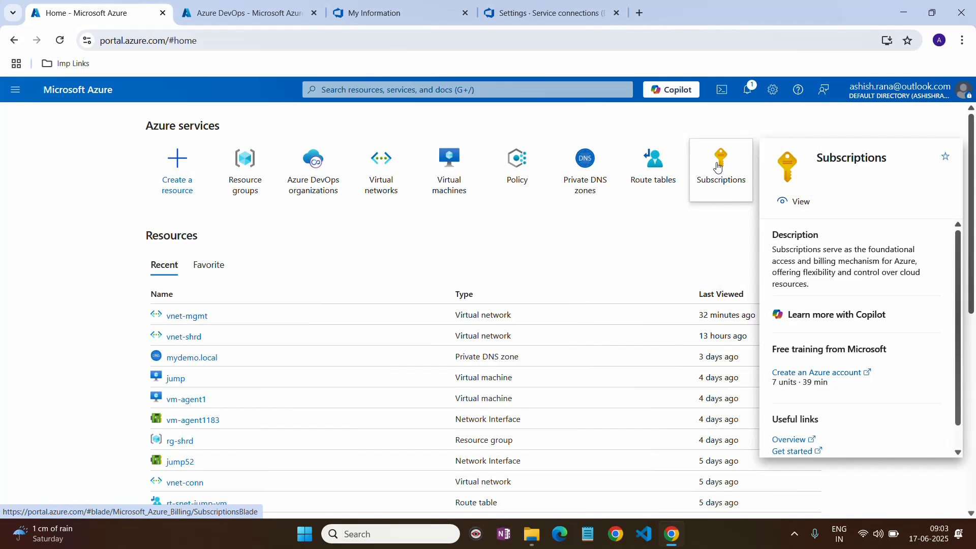
pyautogui.click(246, 12)
pyautogui.click(520, 15)
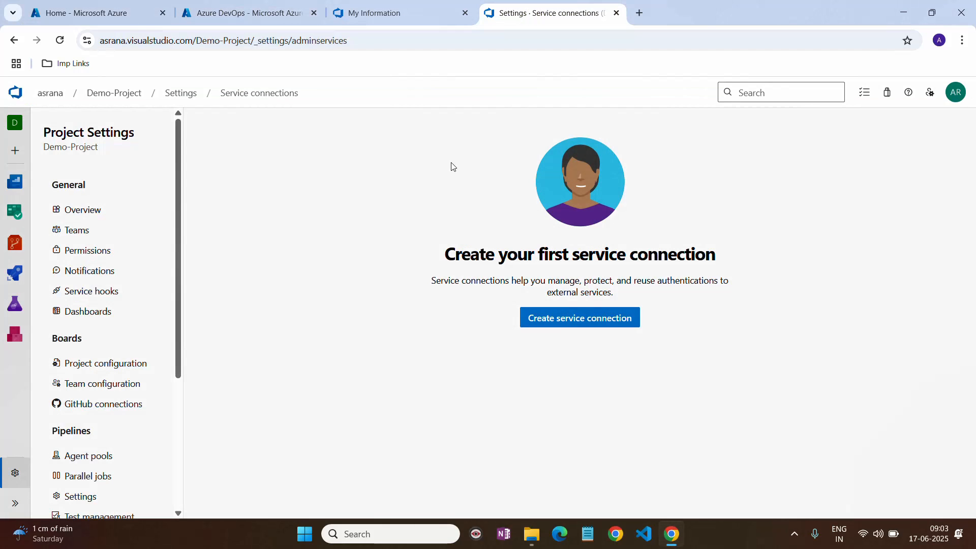
pyautogui.scroll(-3, 140, 395)
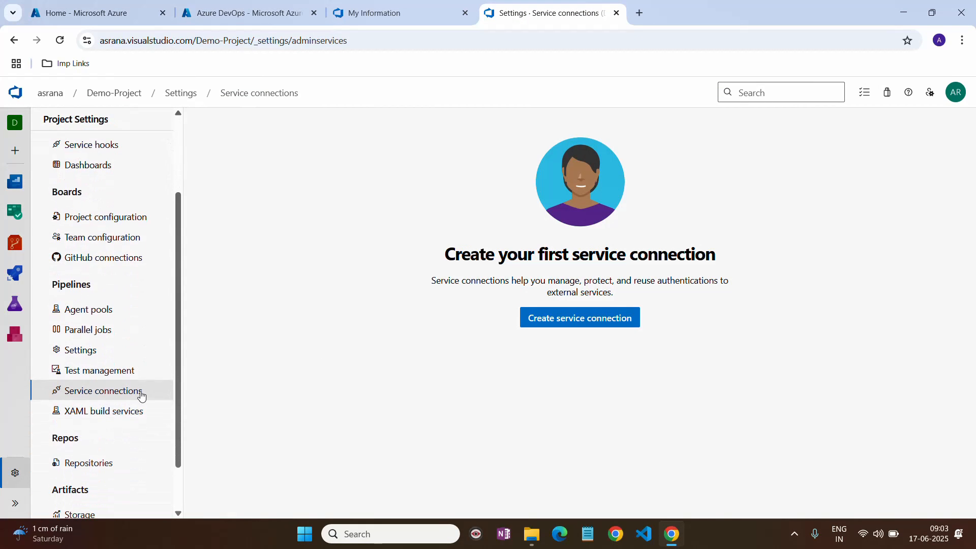
# - Create a new service connection and choose Azure Resource Manager as its type
pyautogui.click(582, 319)
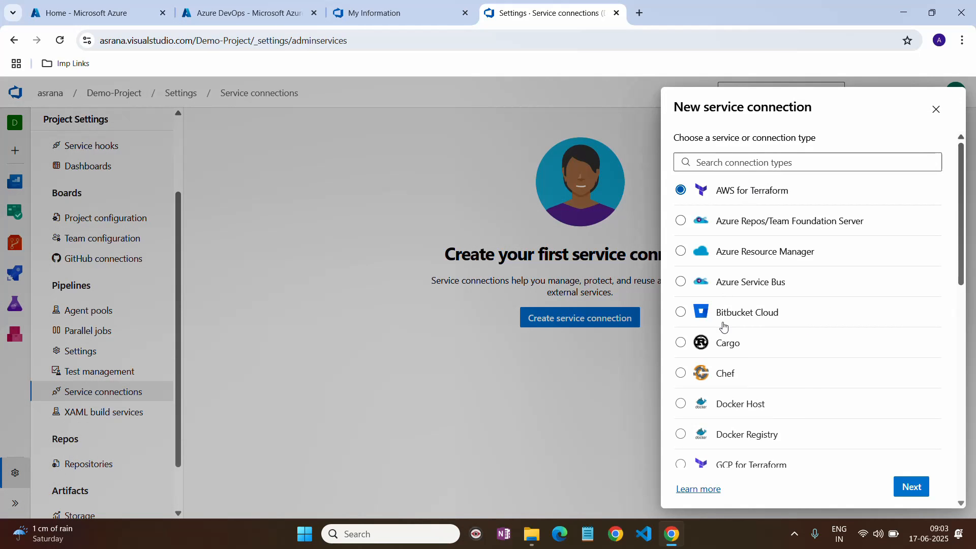
pyautogui.scroll(-1, 724, 327)
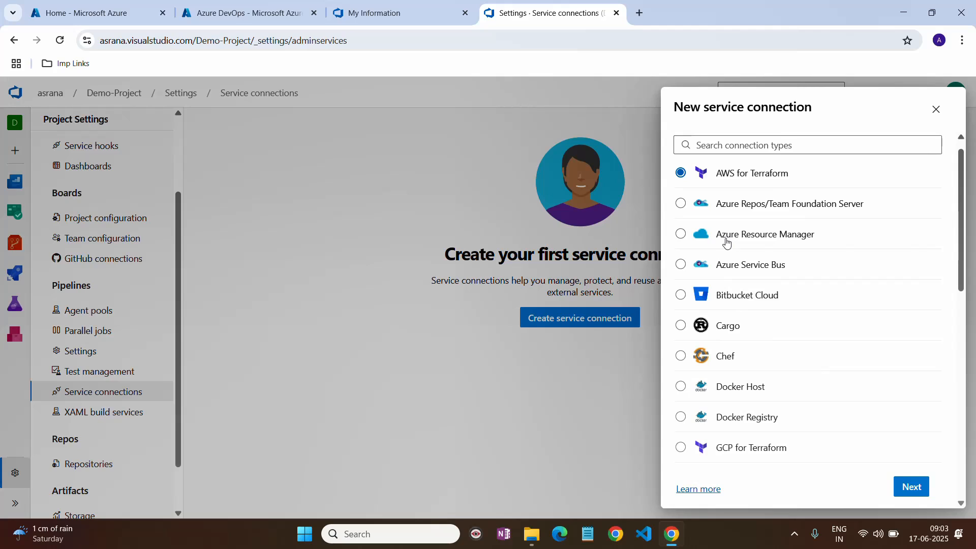
pyautogui.click(685, 238)
# - Proceed to the Azure Resource Manager settings, review identity types, and dismiss the sign-in popup
pyautogui.click(915, 486)
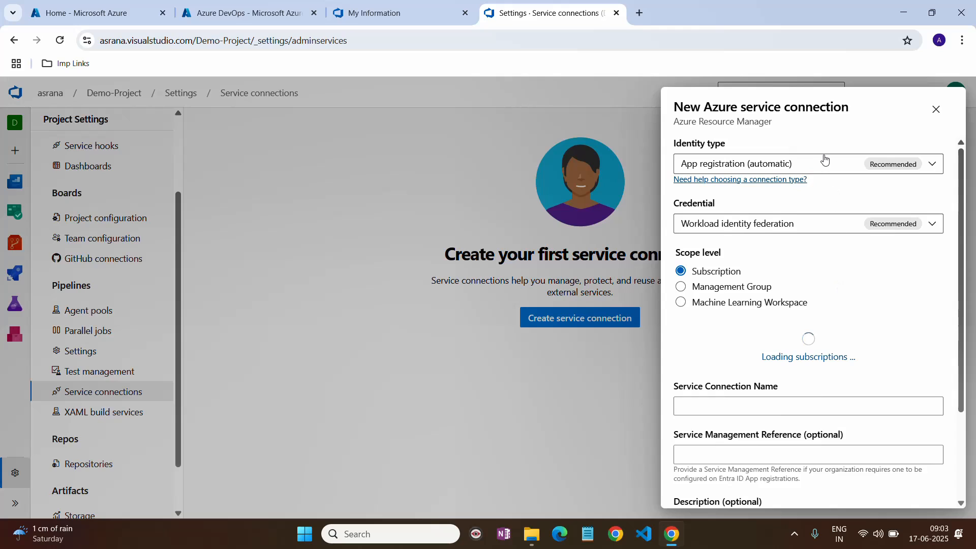
pyautogui.click(931, 166)
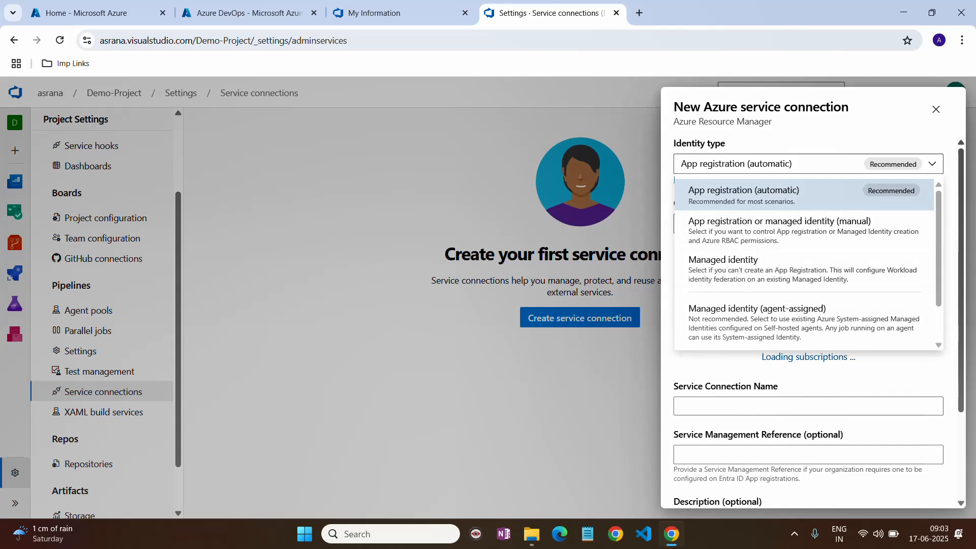
pyautogui.scroll(-1, 808, 325)
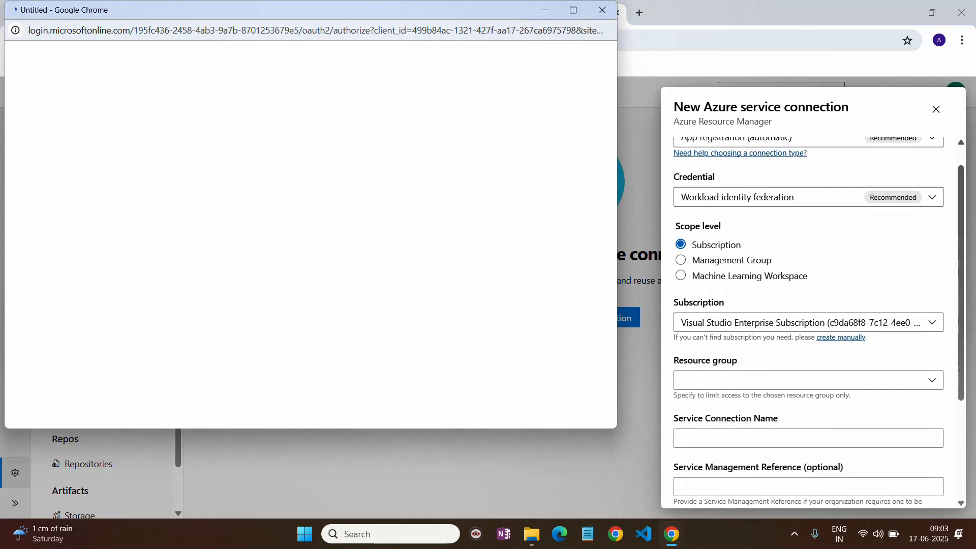
pyautogui.click(602, 9)
pyautogui.scroll(1, 859, 273)
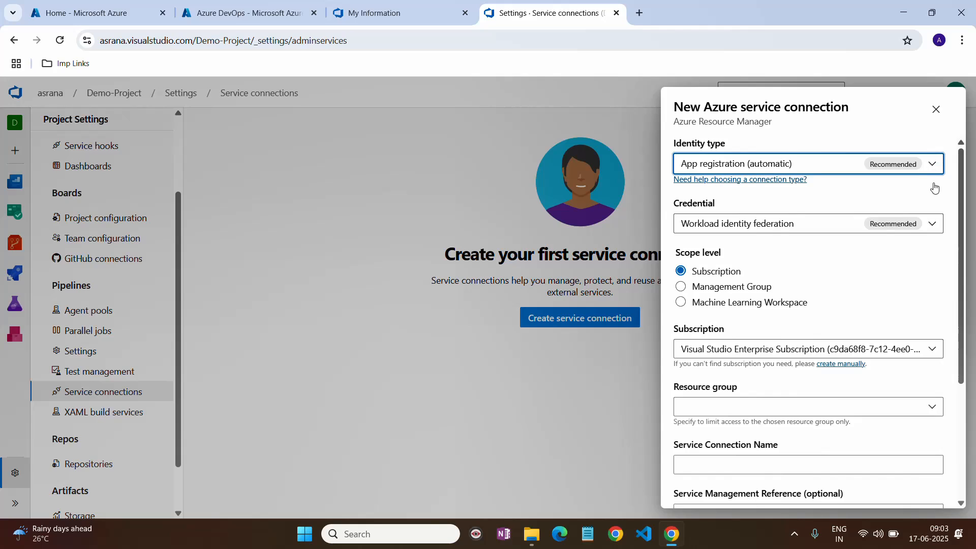
# - Keep App registration (automatic) identity with Workload identity federation as the credential
pyautogui.click(933, 223)
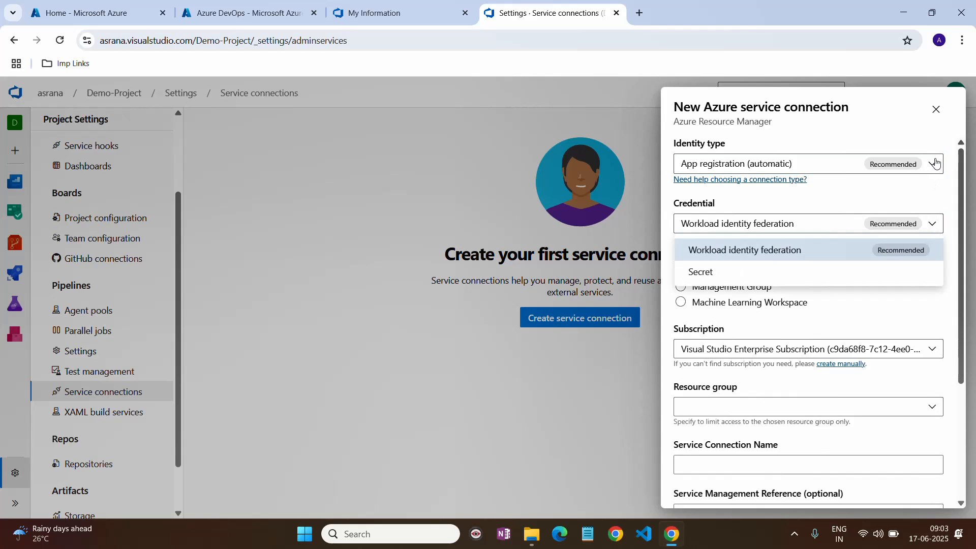
pyautogui.click(935, 163)
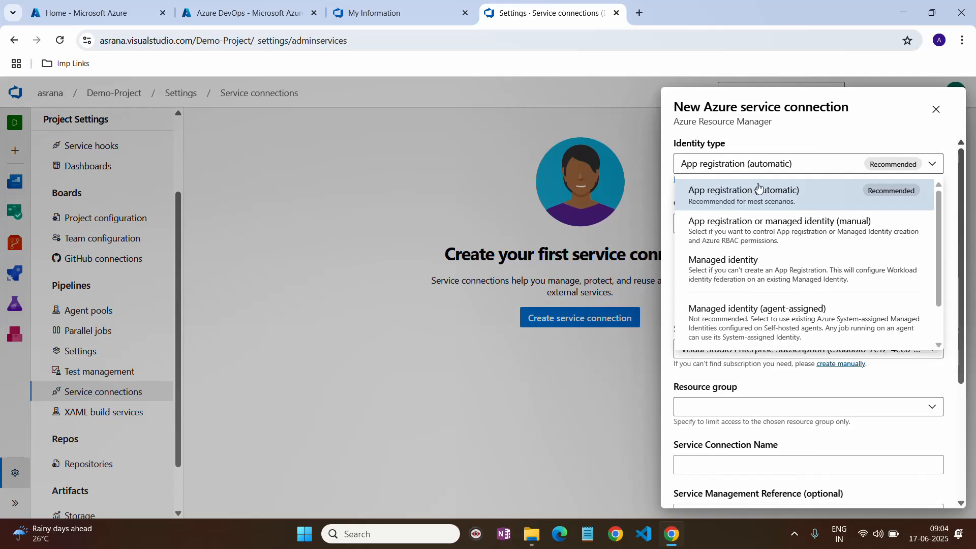
pyautogui.click(866, 128)
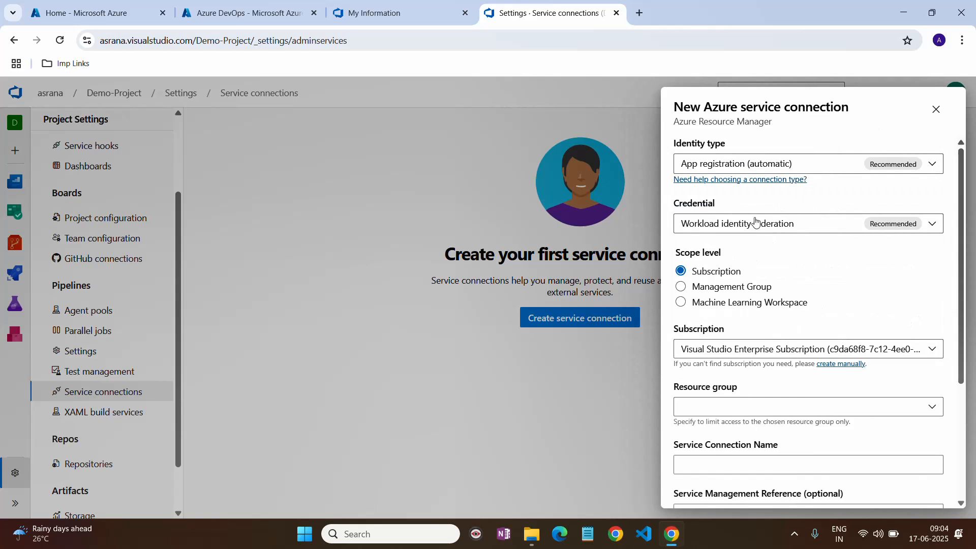
pyautogui.click(939, 230)
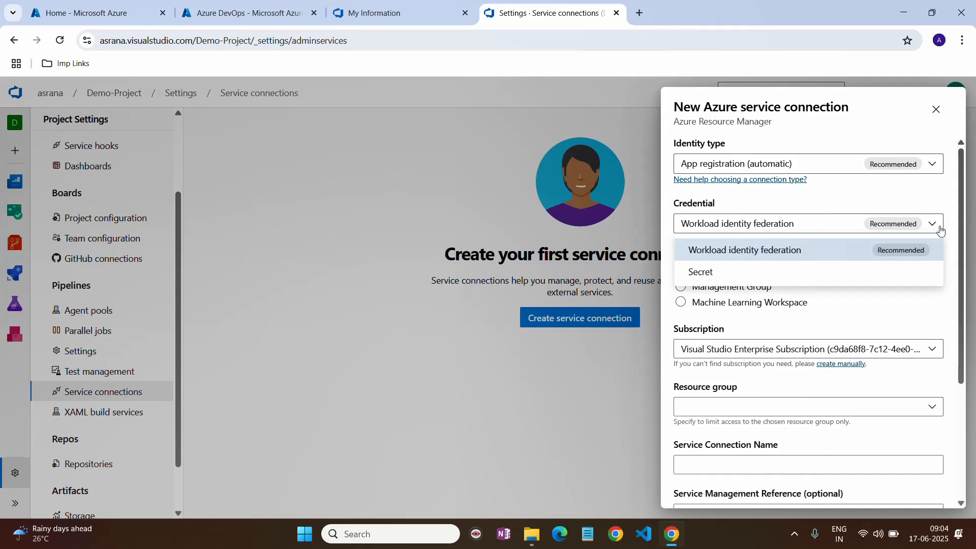
pyautogui.click(939, 229)
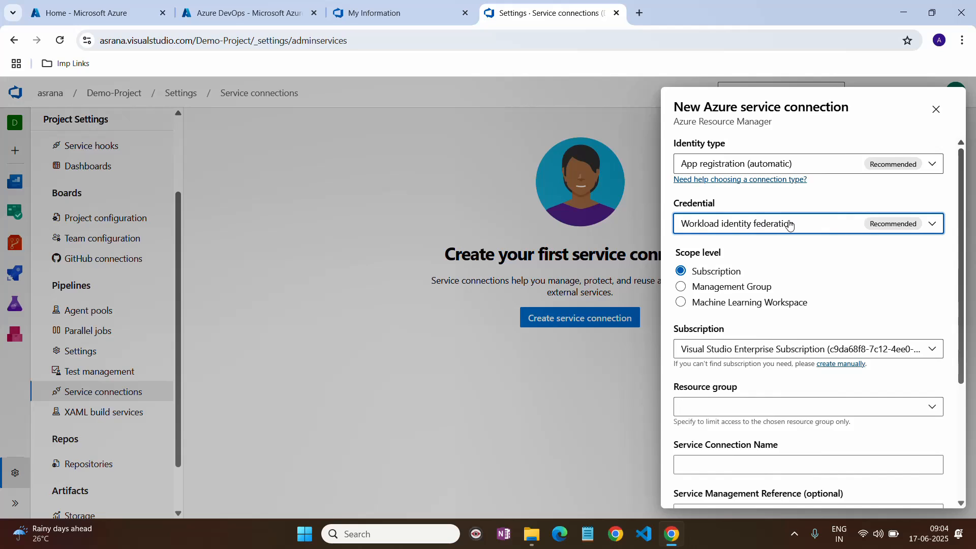
pyautogui.scroll(-1, 836, 288)
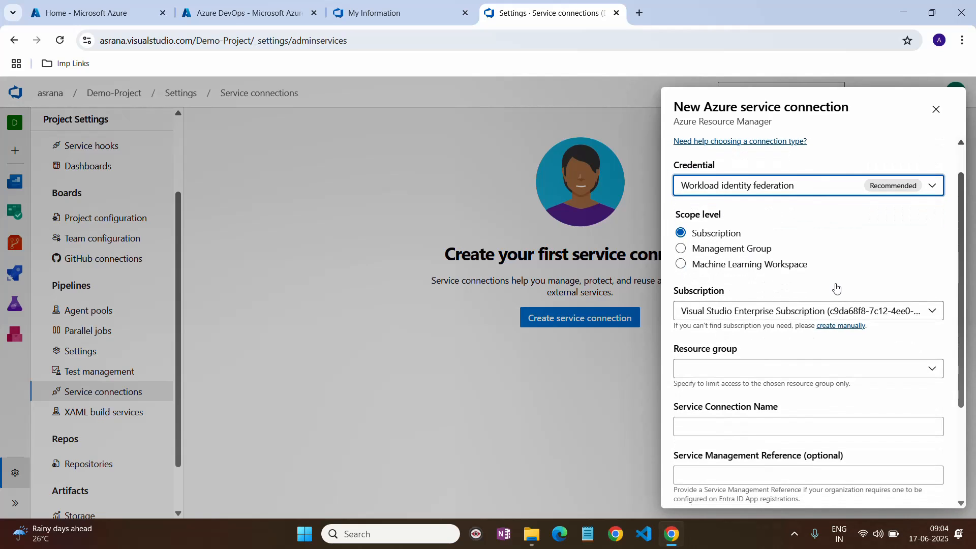
pyautogui.click(803, 315)
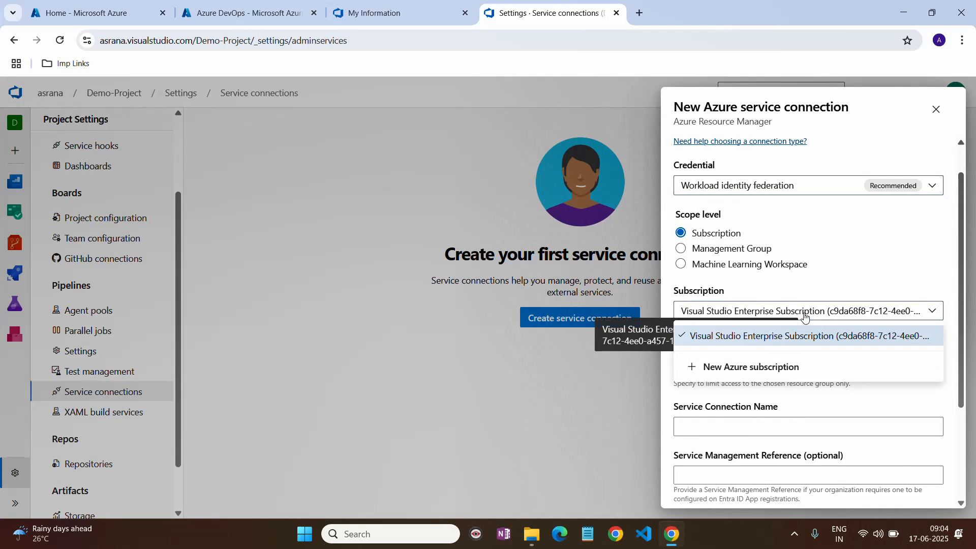
pyautogui.moveTo(866, 248); pyautogui.dragTo(738, 375)
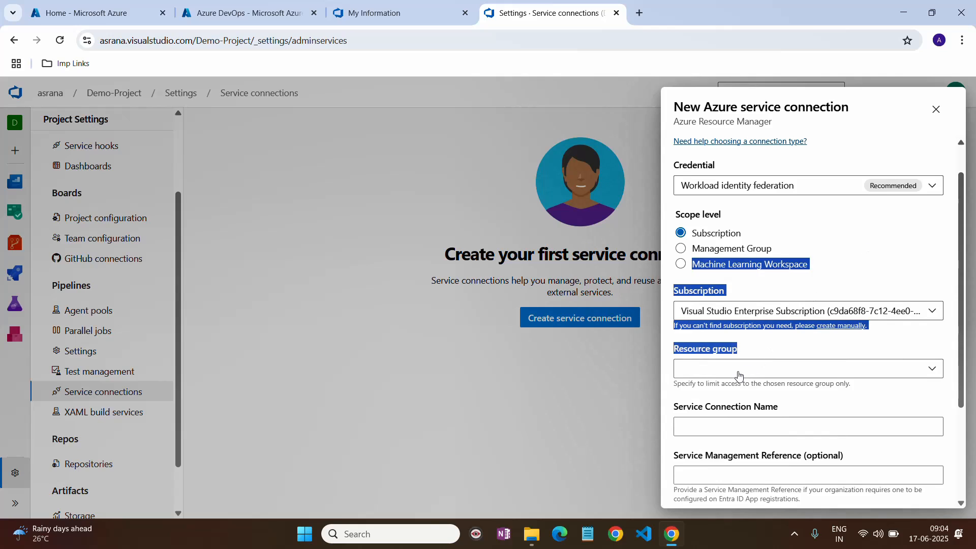
pyautogui.click(739, 375)
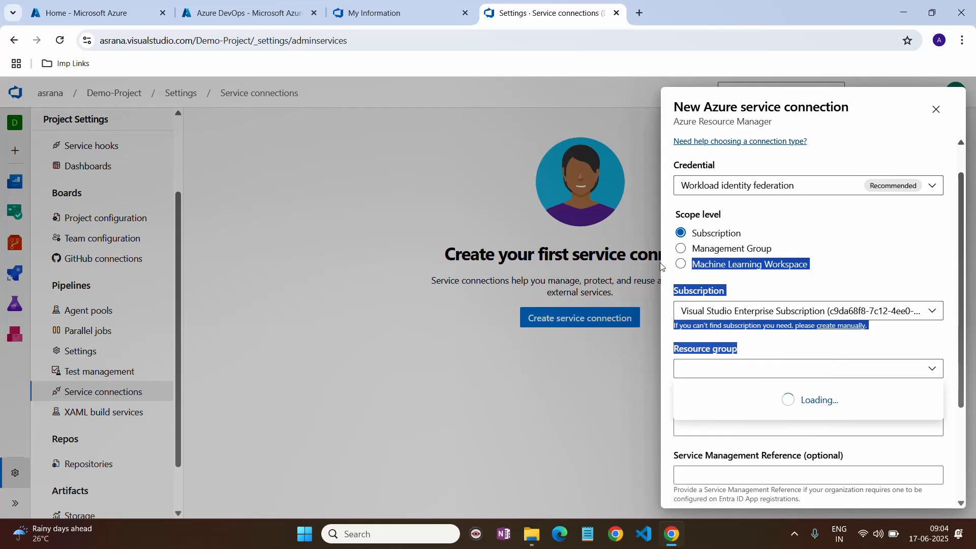
pyautogui.click(898, 253)
pyautogui.click(898, 253)
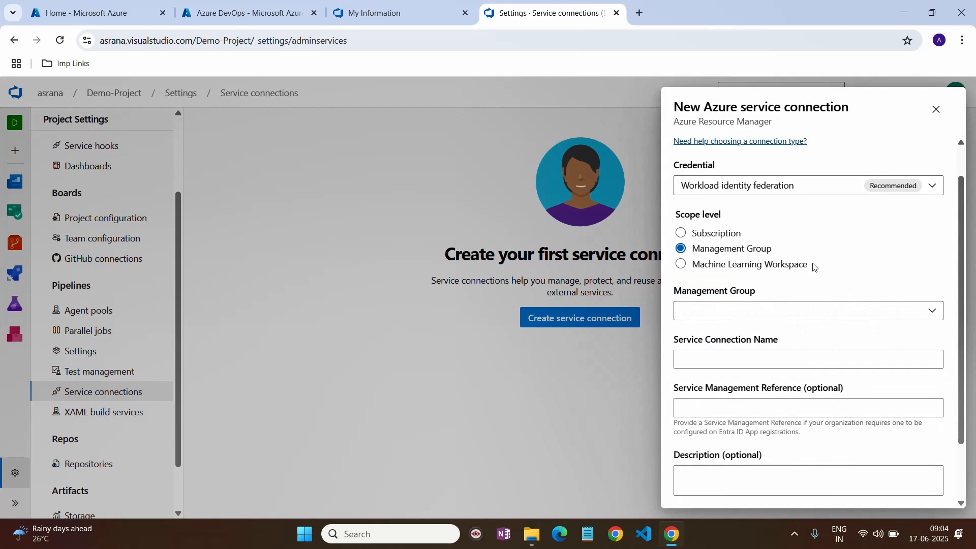
pyautogui.click(730, 238)
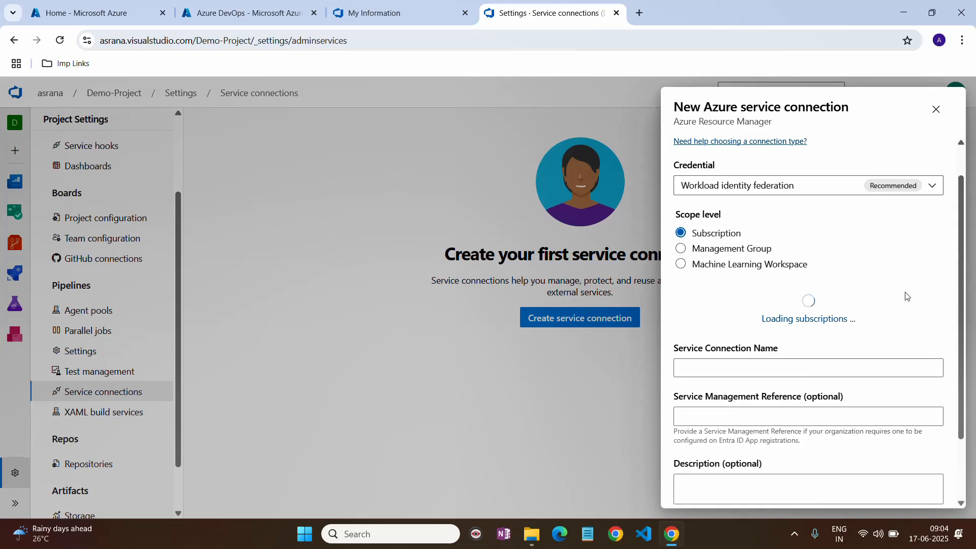
pyautogui.scroll(-1, 906, 296)
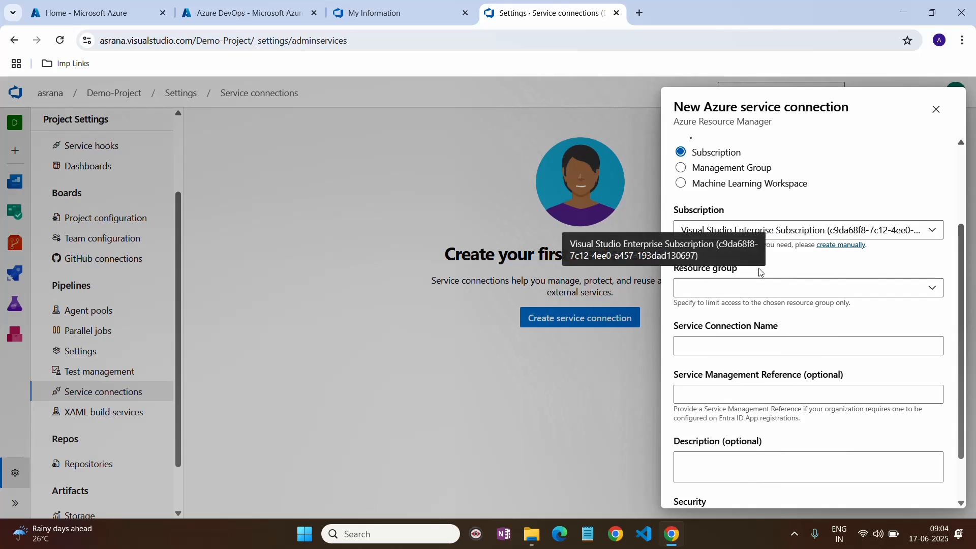
pyautogui.click(731, 289)
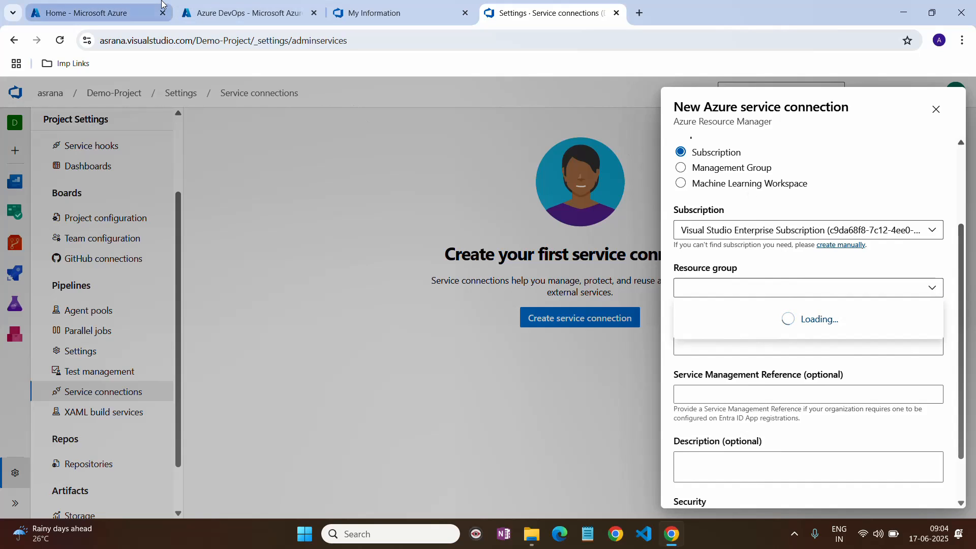
# - Open Microsoft Entra ID by searching 'entra', and check the form's resource group list
pyautogui.click(136, 4)
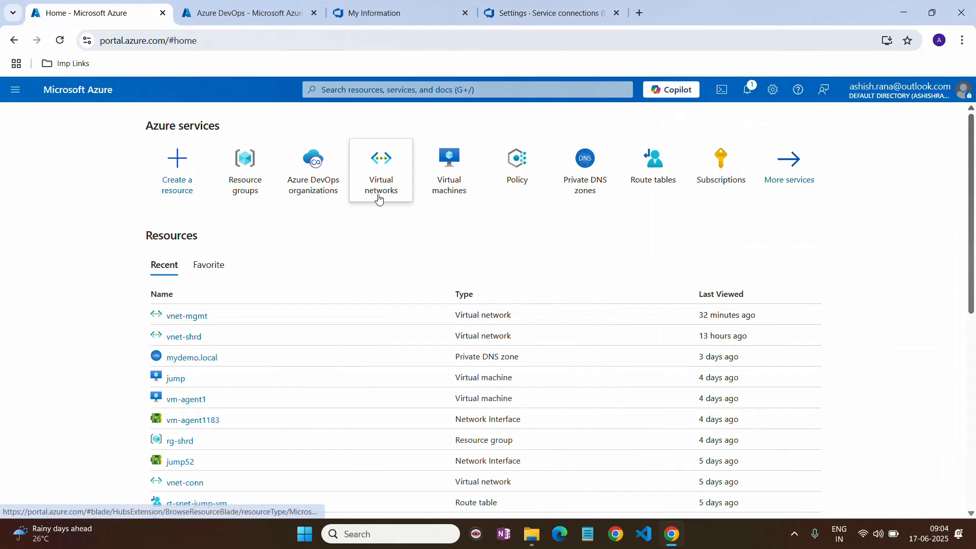
pyautogui.click(508, 90)
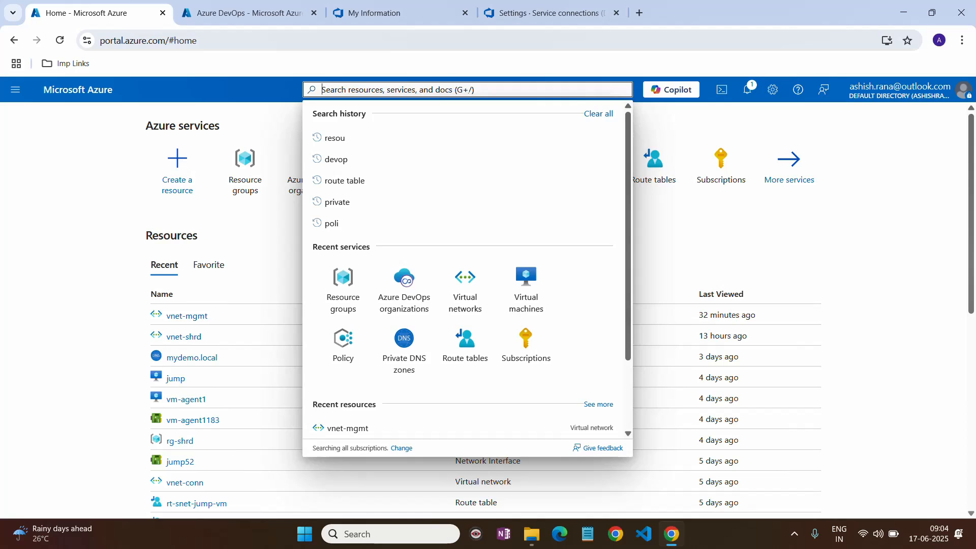
pyautogui.write('entra')
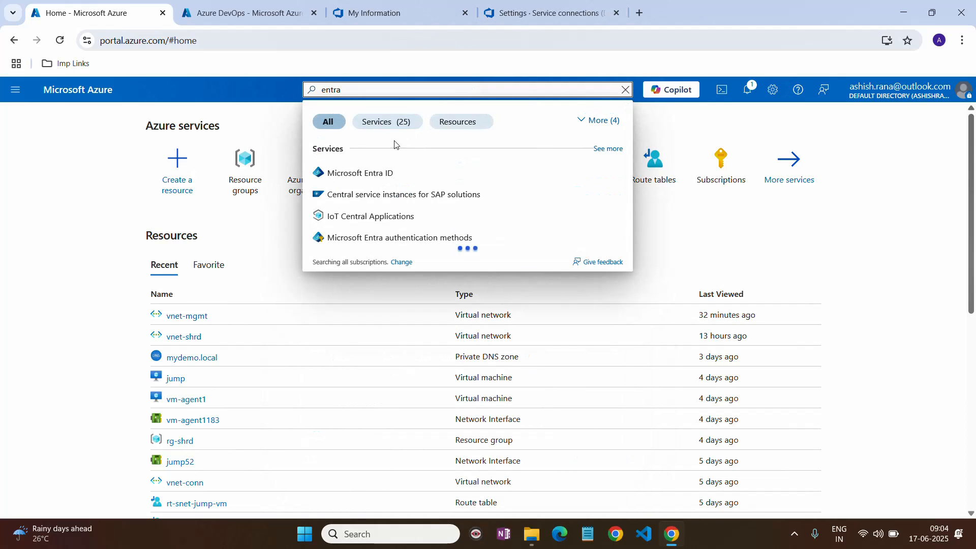
pyautogui.click(373, 172)
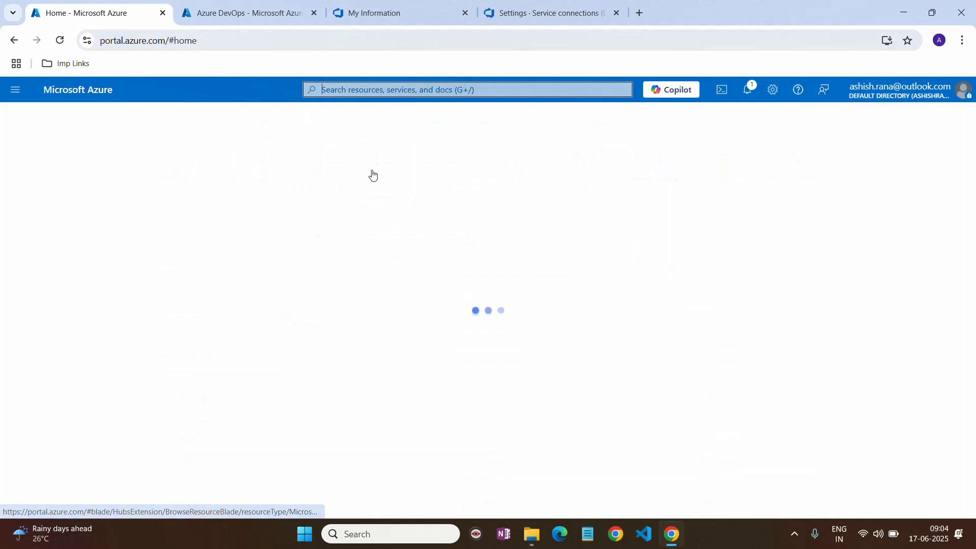
pyautogui.click(536, 7)
pyautogui.click(932, 289)
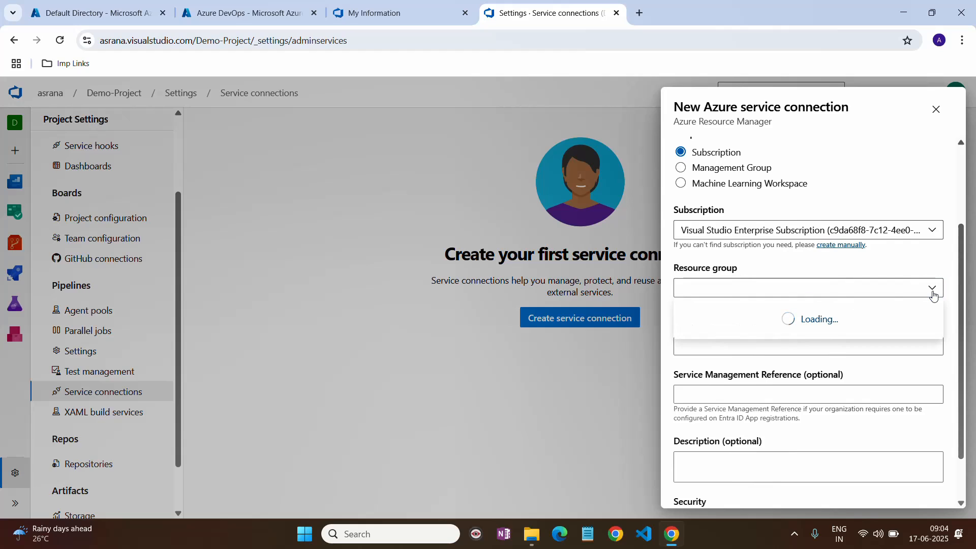
# - Show all three app registrations in Default Directory, then return to the connection form
pyautogui.click(105, 7)
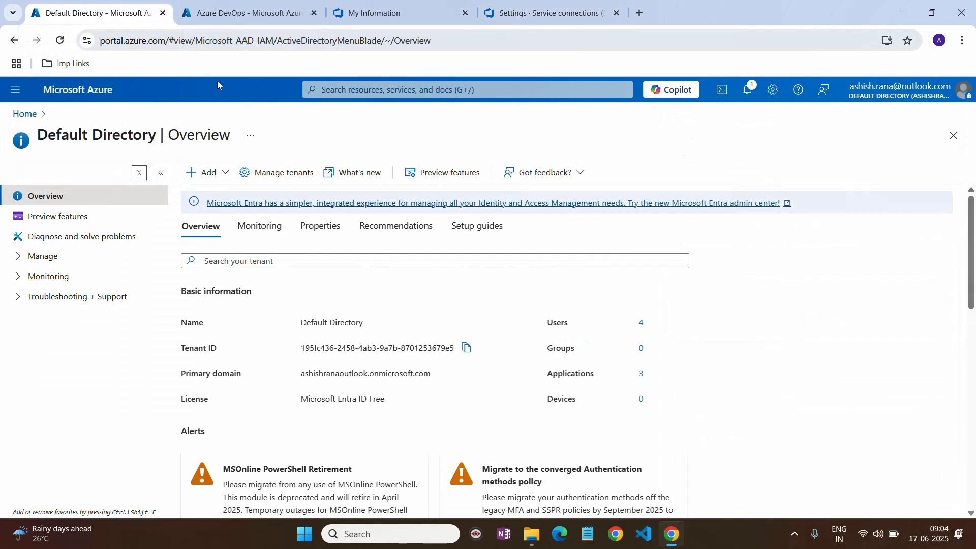
pyautogui.click(30, 255)
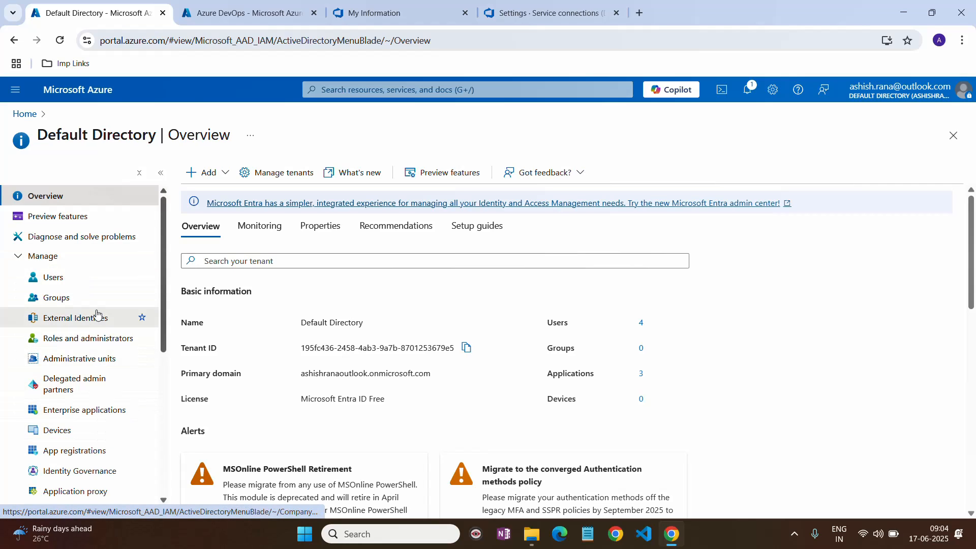
pyautogui.click(76, 451)
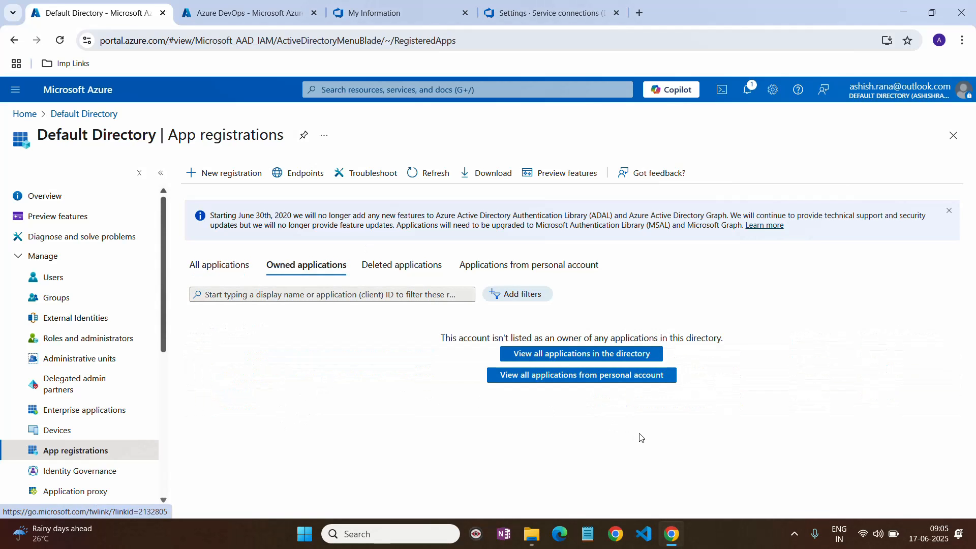
pyautogui.click(219, 265)
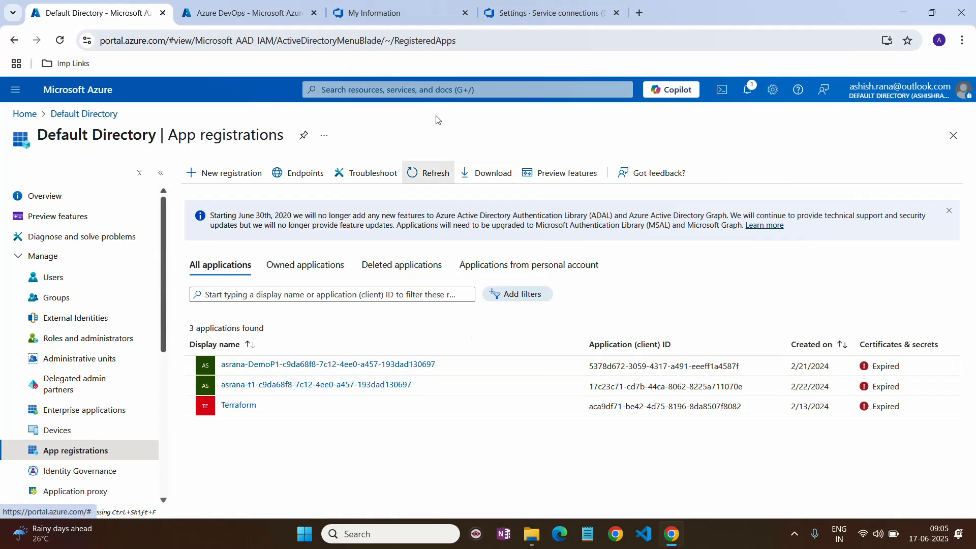
pyautogui.click(523, 15)
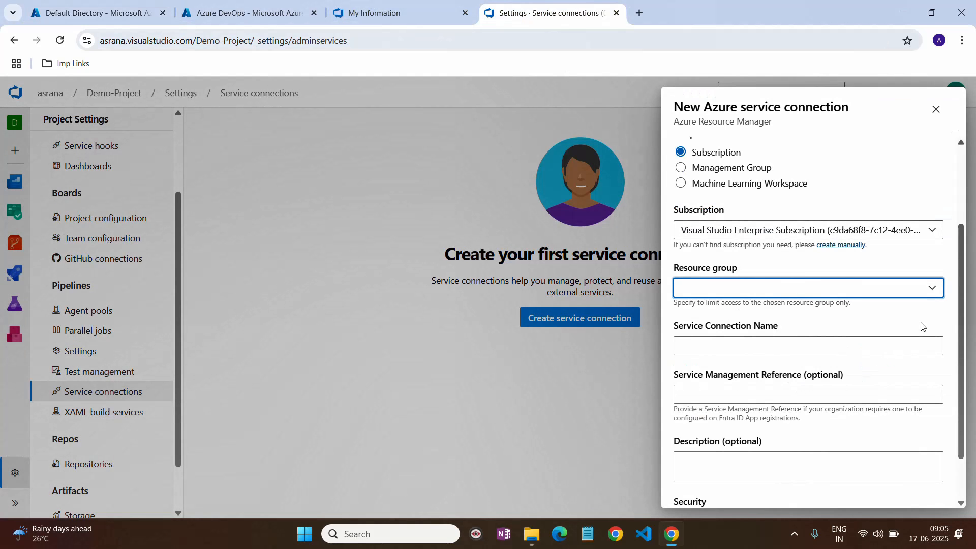
# - Check the Resource group list, then close the unfinished New Azure service connection panel
pyautogui.click(936, 291)
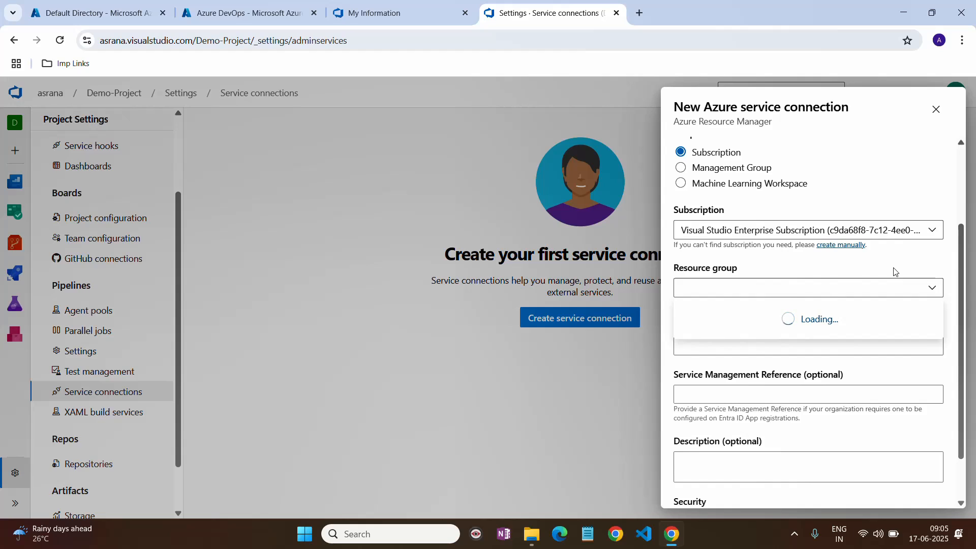
pyautogui.click(935, 109)
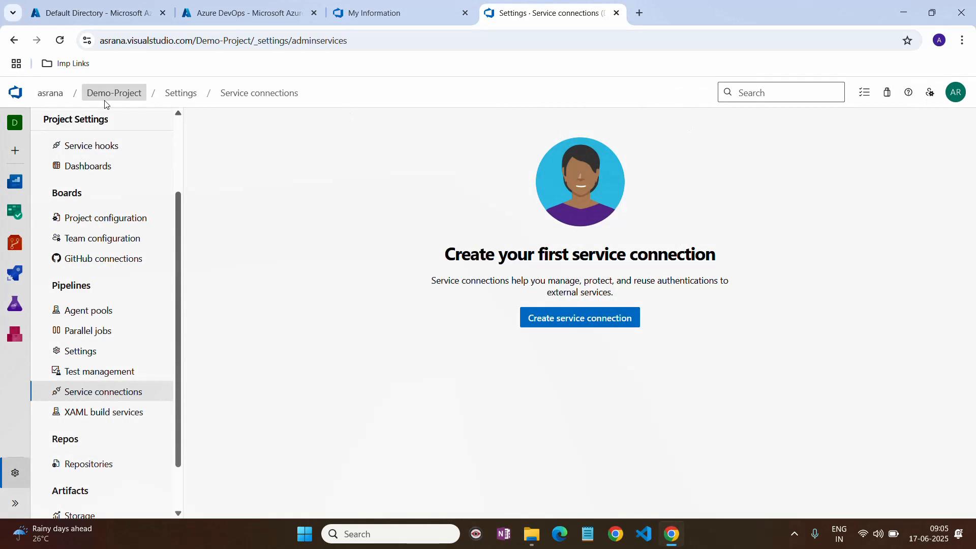
# - Reload Service connections and start a fresh Azure Resource Manager connection form
pyautogui.click(59, 40)
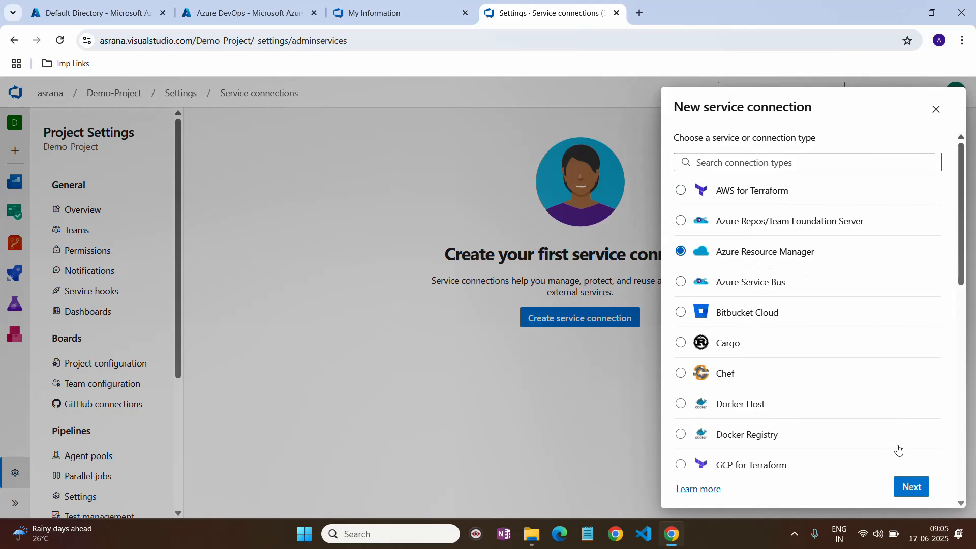
pyautogui.click(905, 486)
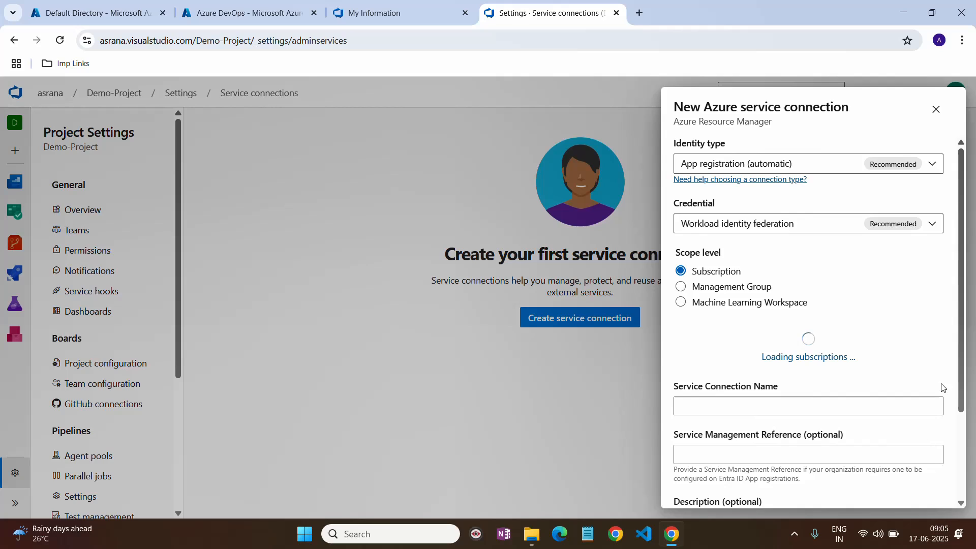
pyautogui.scroll(-1, 915, 337)
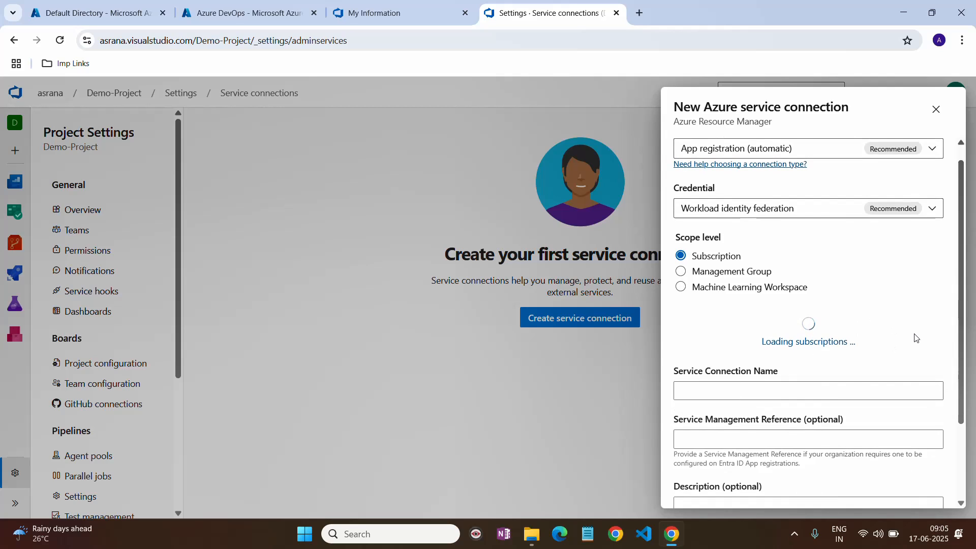
pyautogui.scroll(-1, 915, 338)
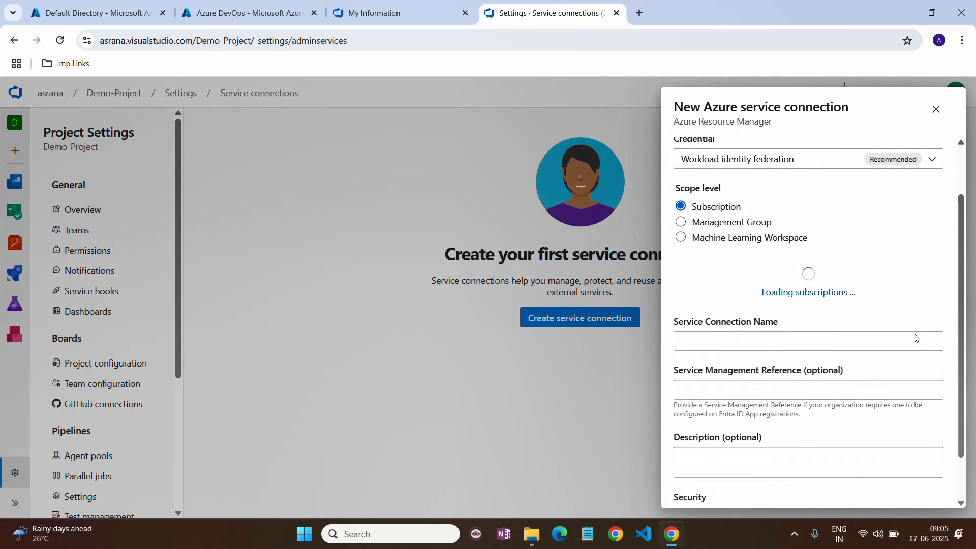
# - Sign in with the saved Microsoft account and its password when the Resource group field prompts
pyautogui.click(931, 341)
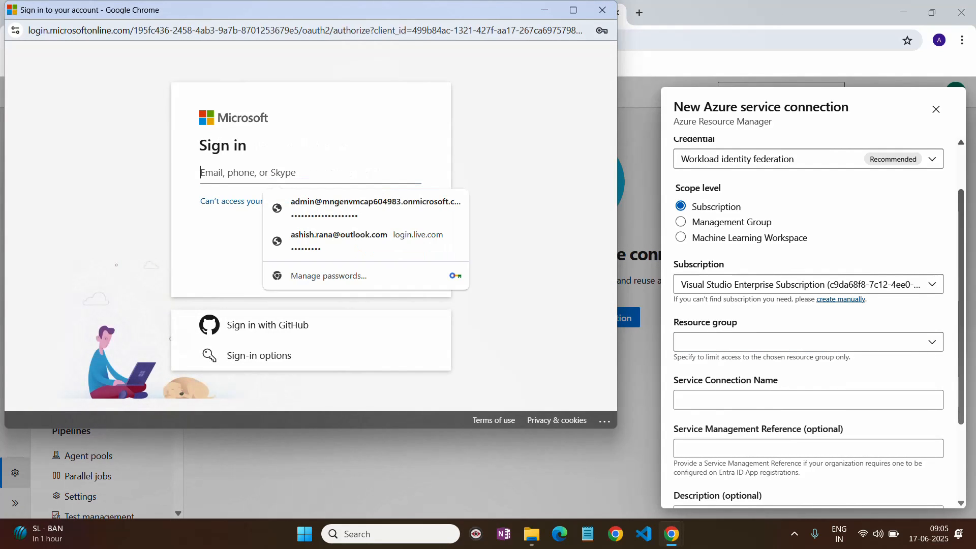
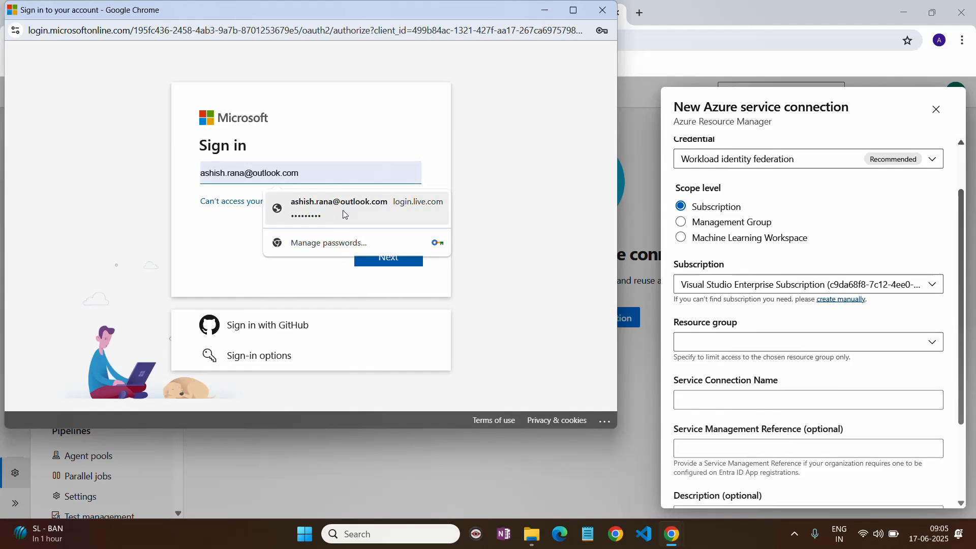
pyautogui.click(344, 212)
pyautogui.click(388, 257)
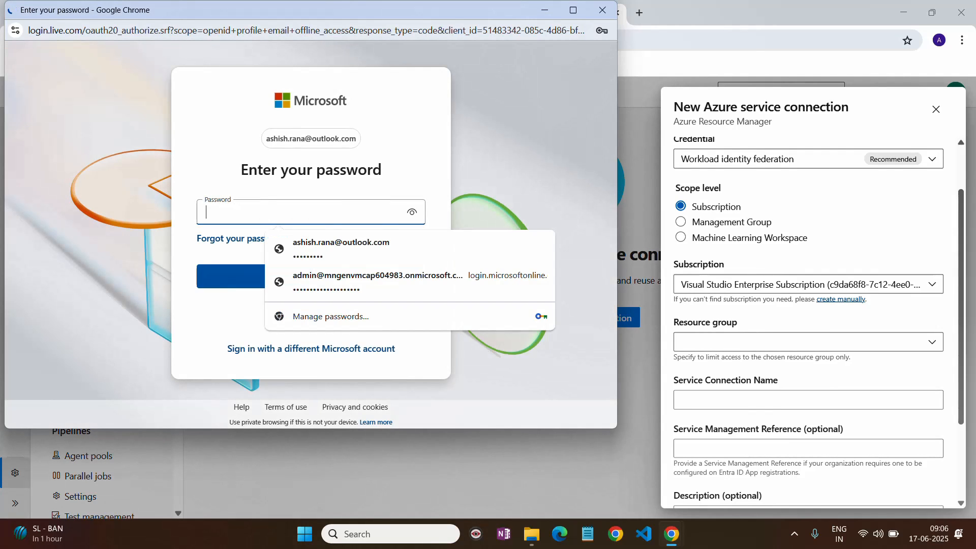
pyautogui.write('***')
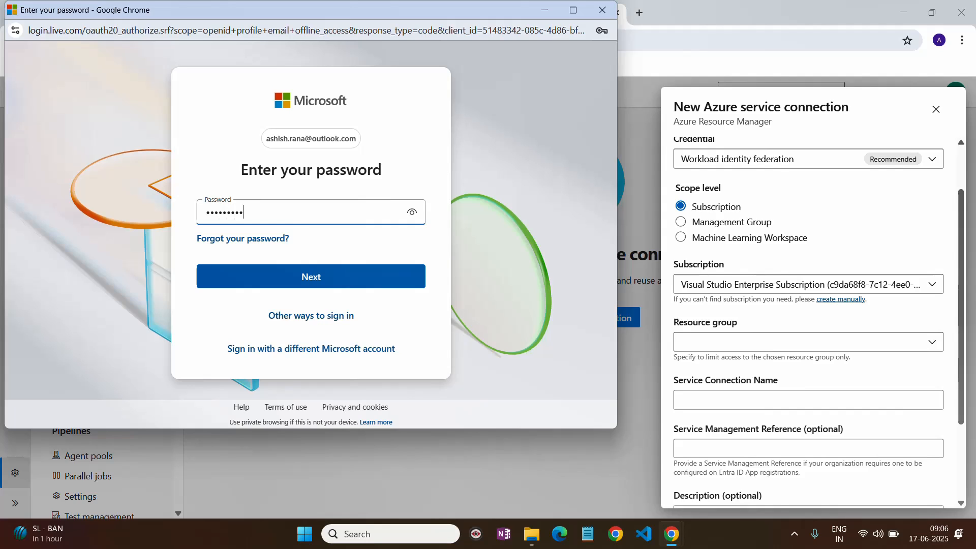
pyautogui.click(420, 279)
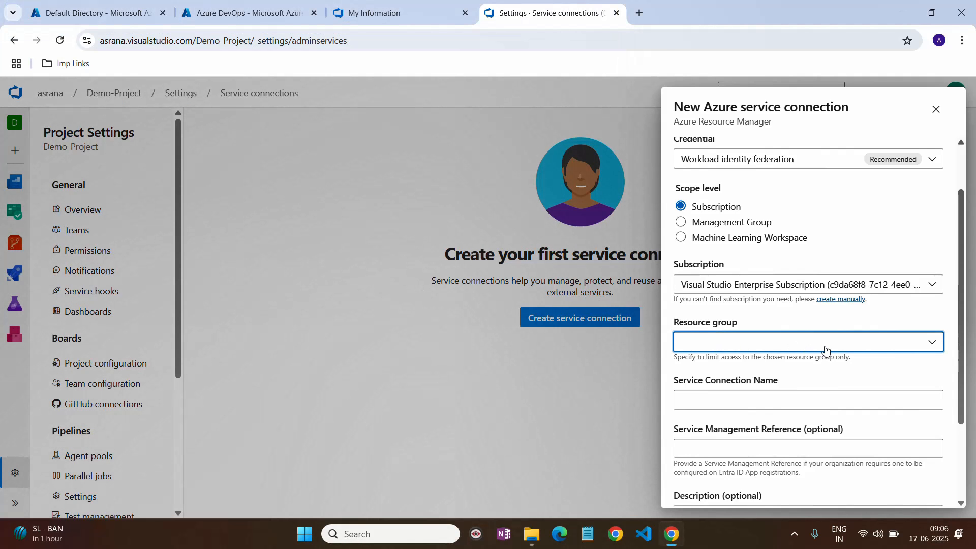
# - Scope the connection to the devops-rg resource group
pyautogui.click(932, 342)
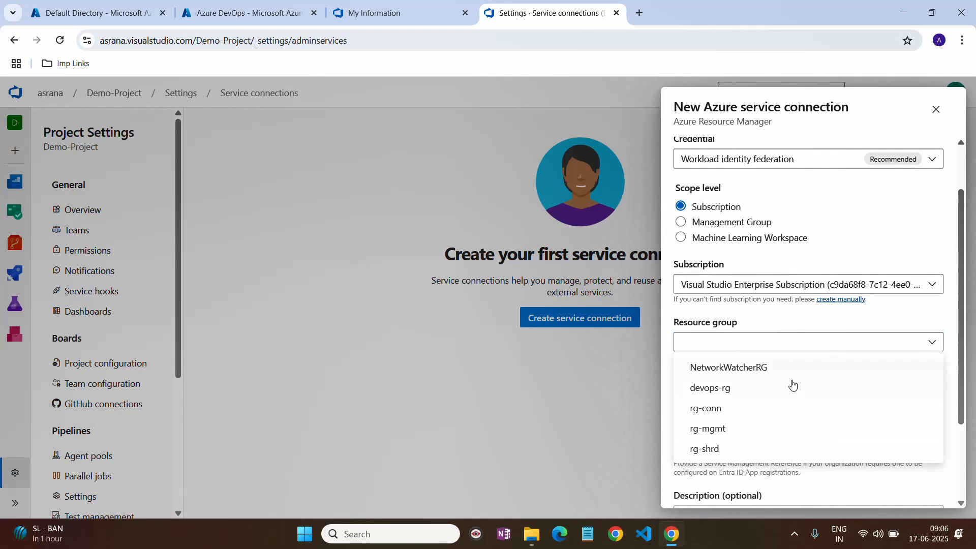
pyautogui.click(742, 388)
pyautogui.scroll(-2, 742, 389)
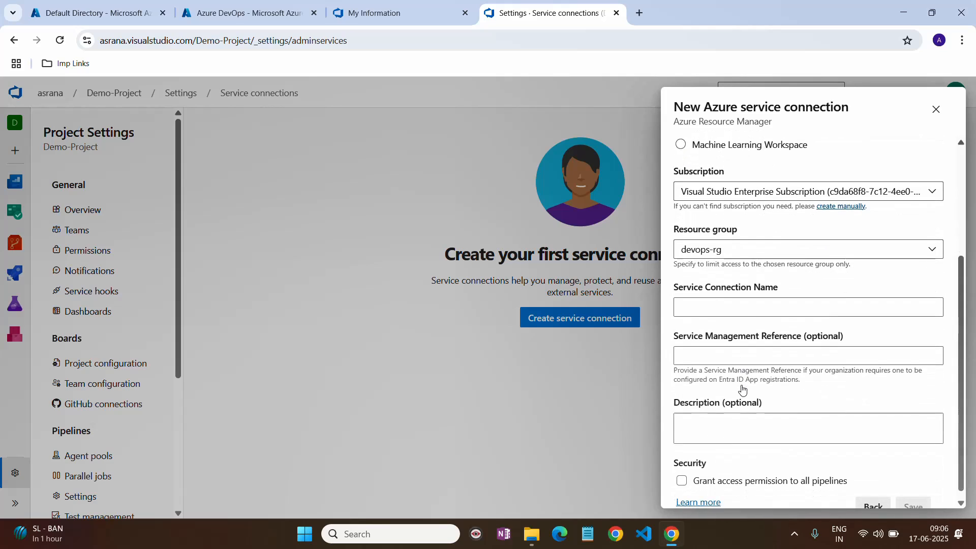
# - Name it demo-project-auto, reuse that as description, grant all pipelines access, and save
pyautogui.click(725, 293)
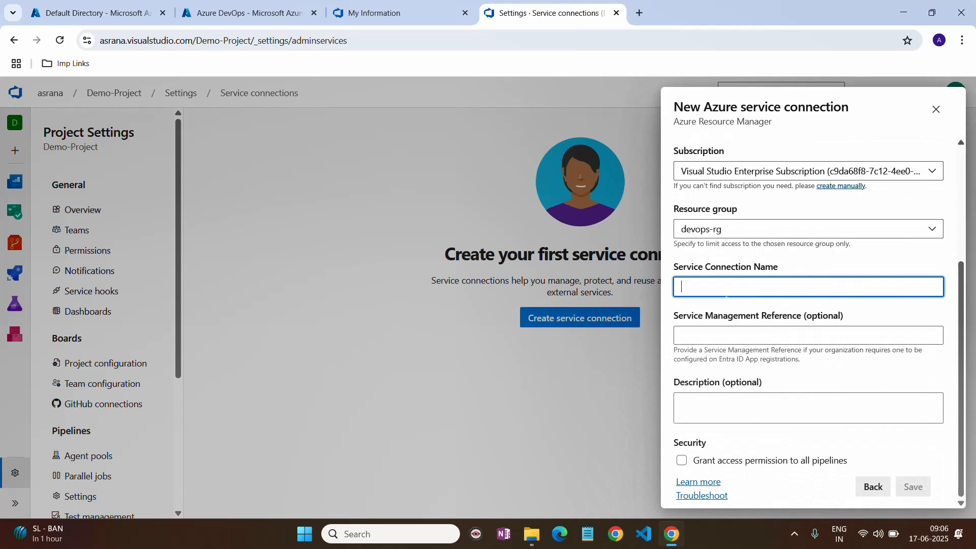
pyautogui.write('demo-project-auto')
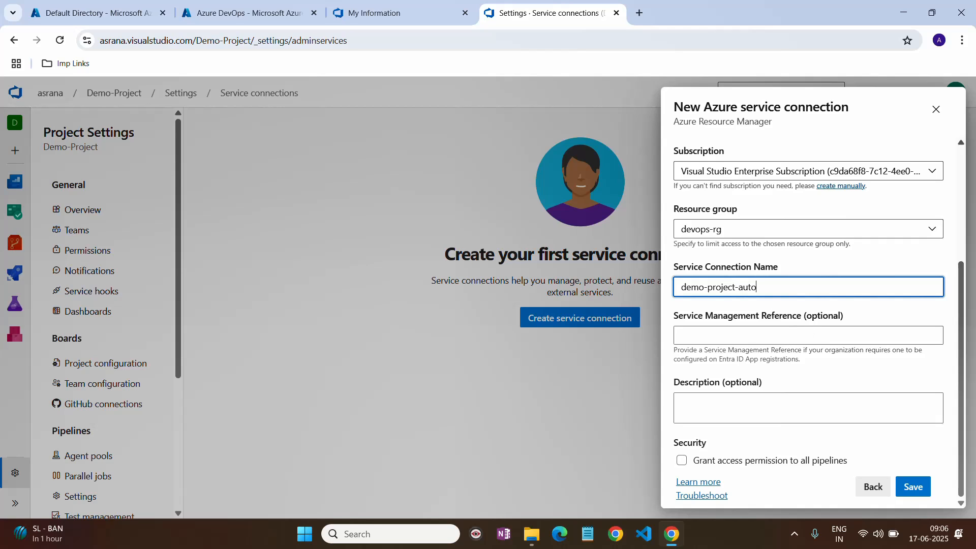
pyautogui.moveTo(762, 287); pyautogui.dragTo(639, 280)
pyautogui.hotkey('ctrl', 'c')
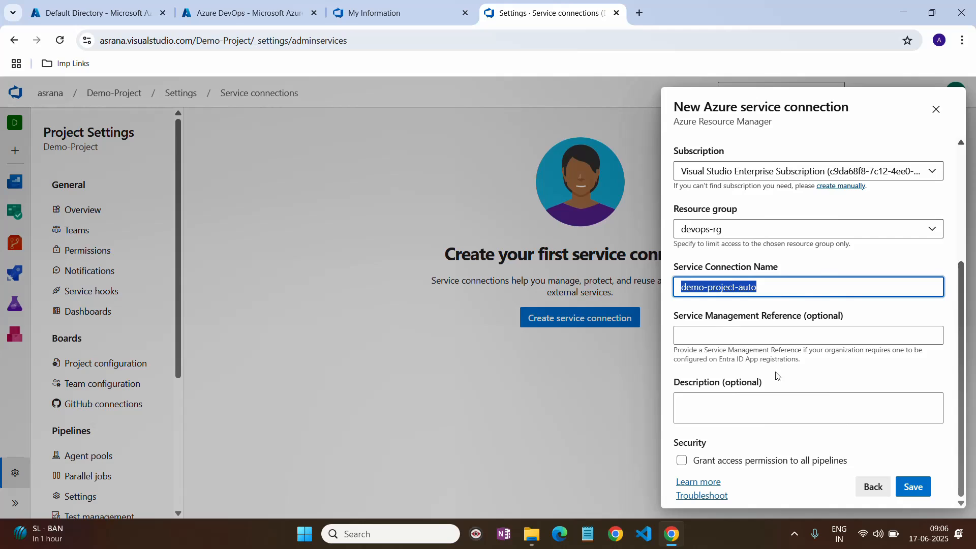
pyautogui.click(749, 406)
pyautogui.hotkey('ctrl', 'v')
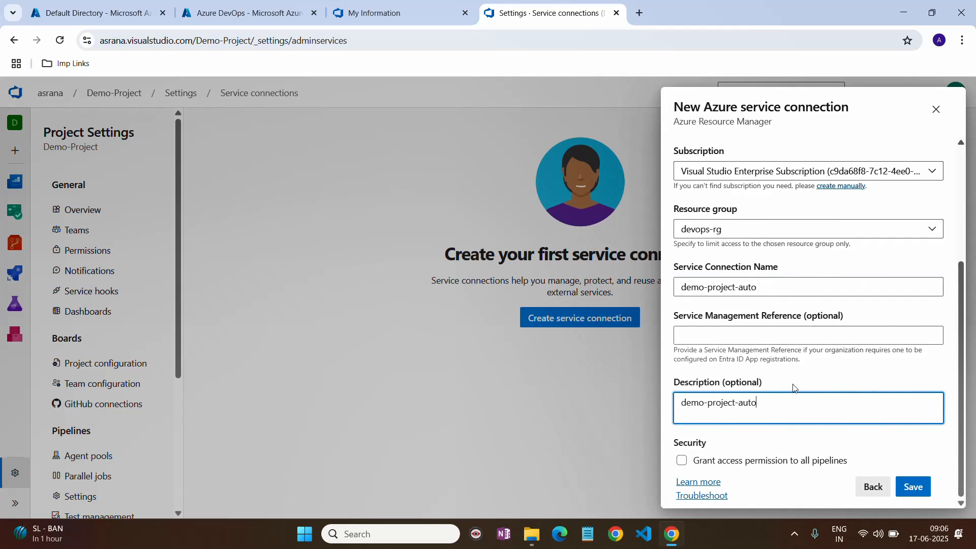
pyautogui.click(682, 460)
pyautogui.click(910, 486)
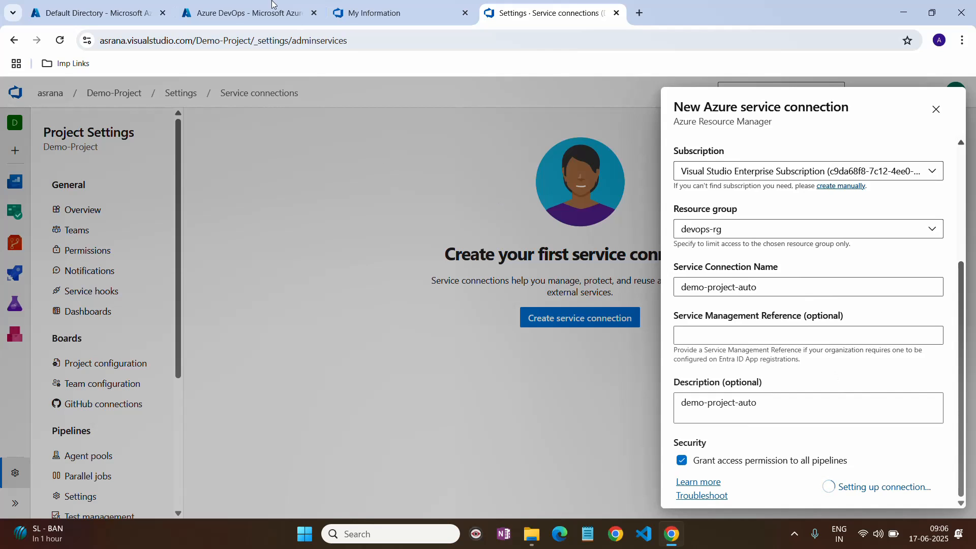
# - Duplicate the Default Directory App registrations tab and pull it into its own window
pyautogui.click(226, 15)
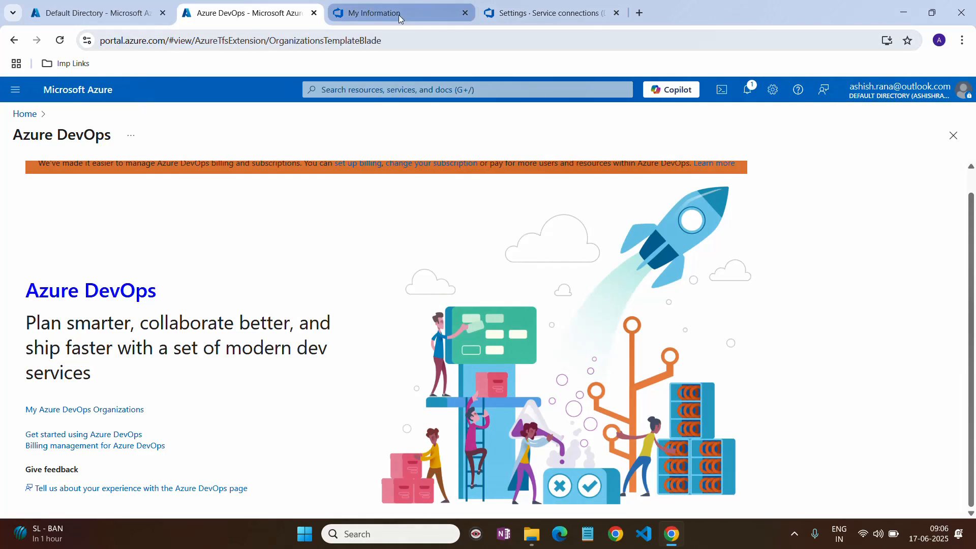
pyautogui.click(425, 21)
pyautogui.click(105, 4)
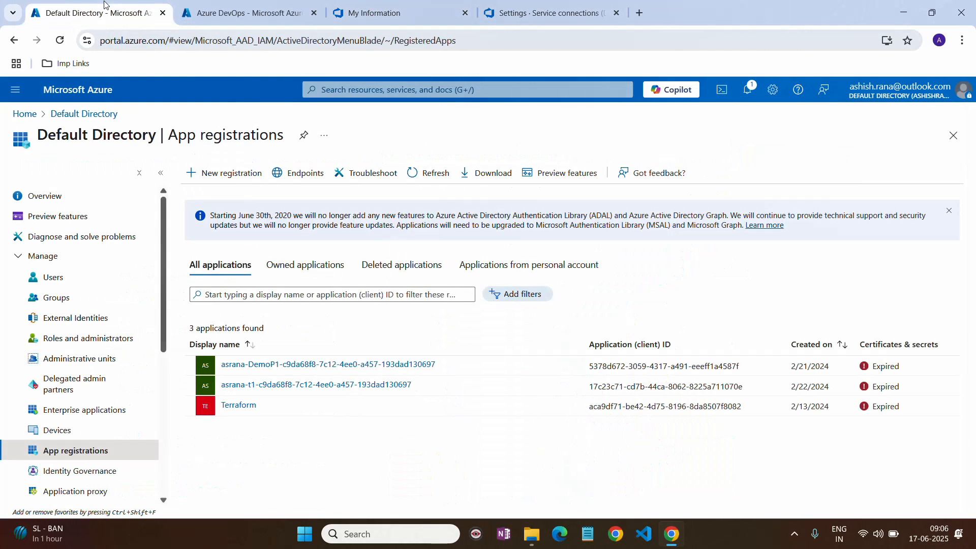
pyautogui.rightClick(105, 11)
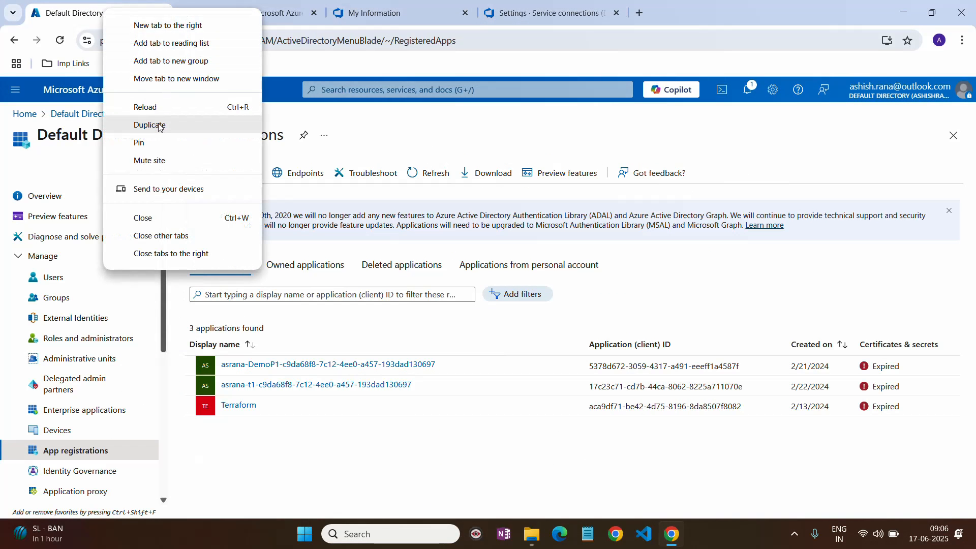
pyautogui.click(151, 121)
pyautogui.click(121, 15)
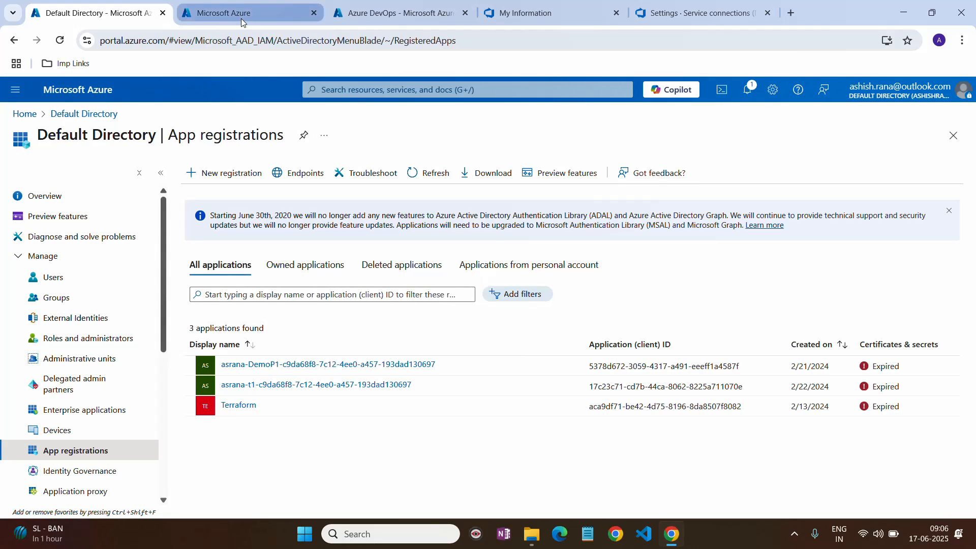
pyautogui.moveTo(241, 23)
pyautogui.mouseDown()
pyautogui.moveTo(88, 138)
pyautogui.moveTo(83, 130)
pyautogui.moveTo(176, 101)
pyautogui.moveTo(231, 99)
pyautogui.moveTo(246, 14)
pyautogui.mouseUp()
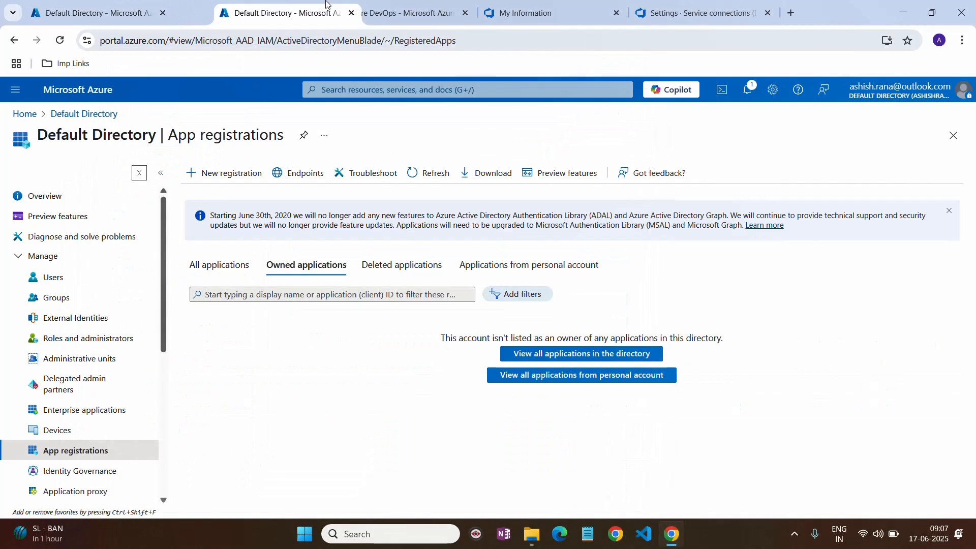
# - Open Access control (IAM) for the devops-rg resource group
pyautogui.click(40, 116)
pyautogui.click(321, 194)
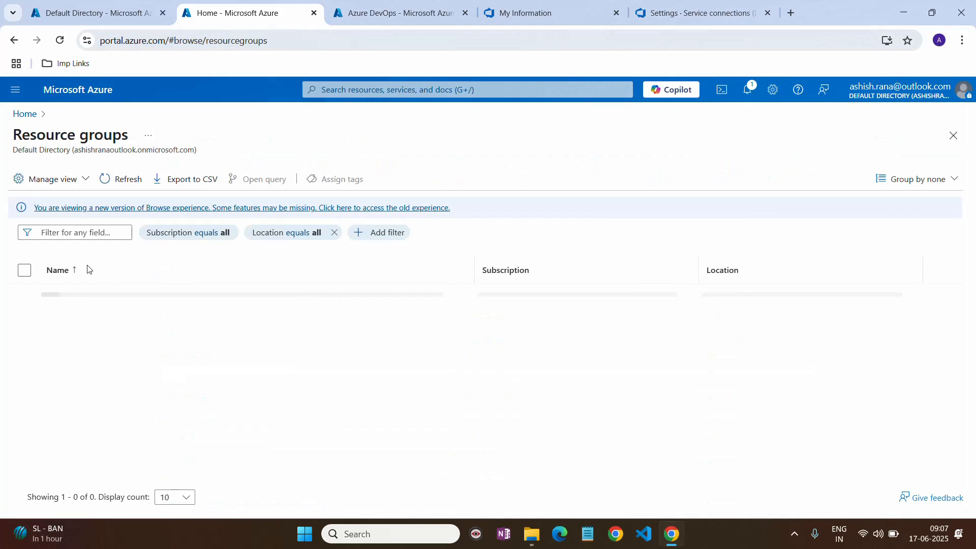
pyautogui.click(87, 297)
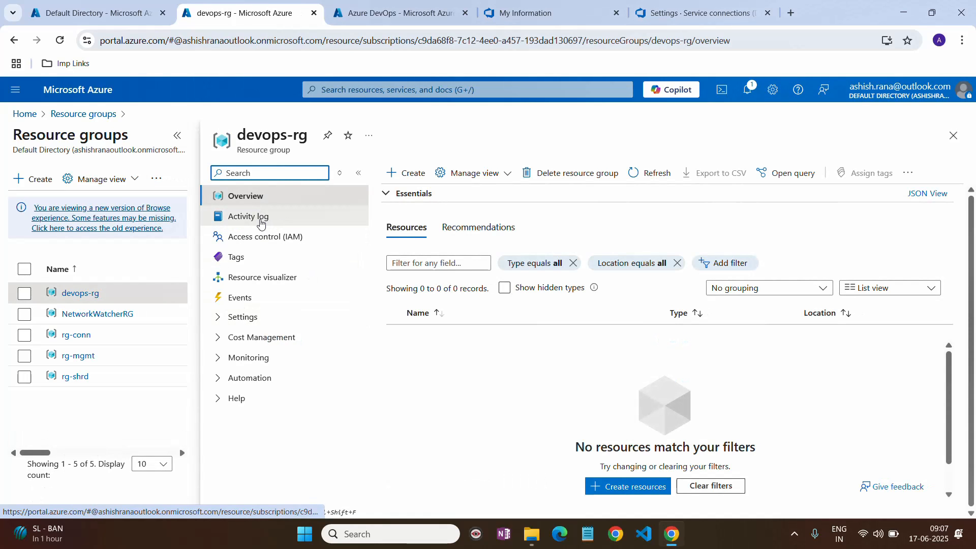
pyautogui.click(261, 236)
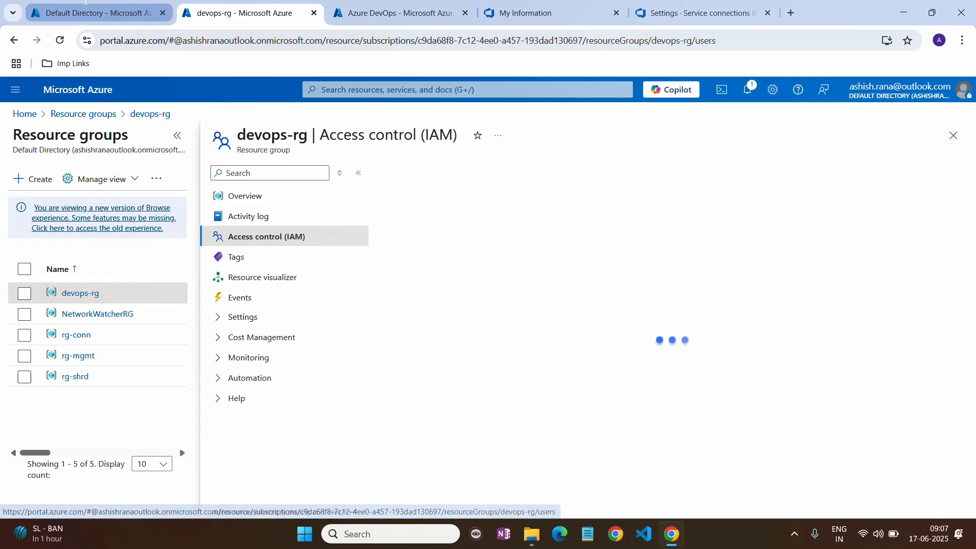
# - Refresh App registrations to find the new Demo-Project app created 6/17/2025
pyautogui.click(71, 10)
pyautogui.click(431, 174)
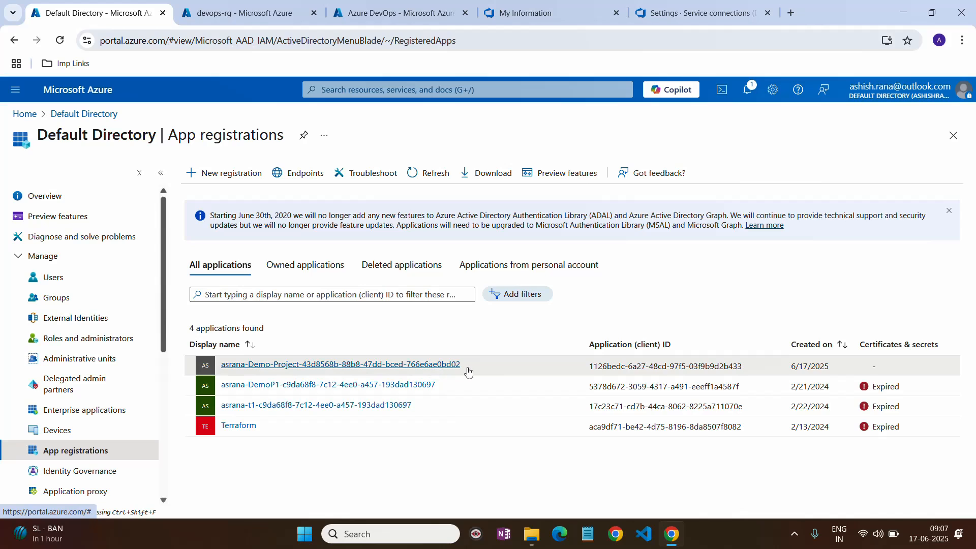
pyautogui.moveTo(791, 366); pyautogui.dragTo(830, 366)
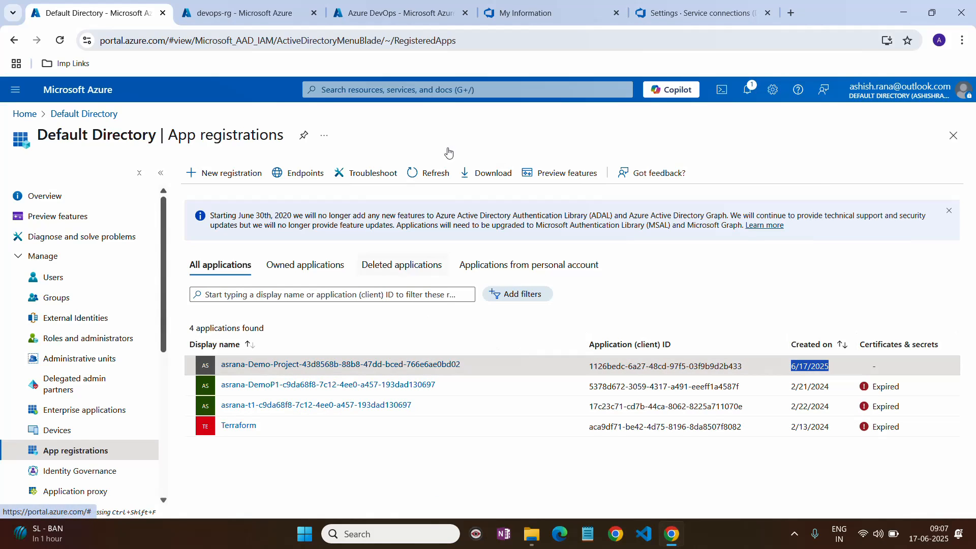
pyautogui.click(263, 9)
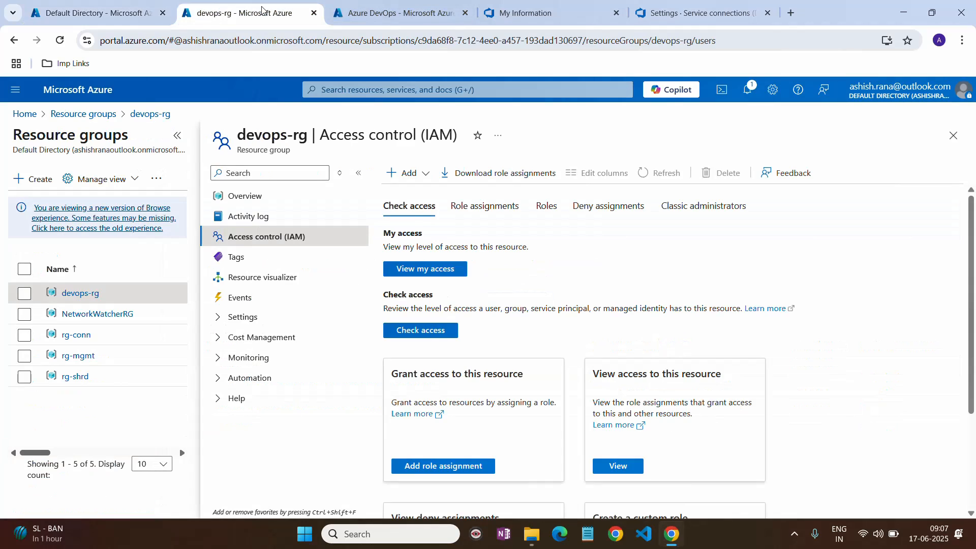
pyautogui.click(392, 18)
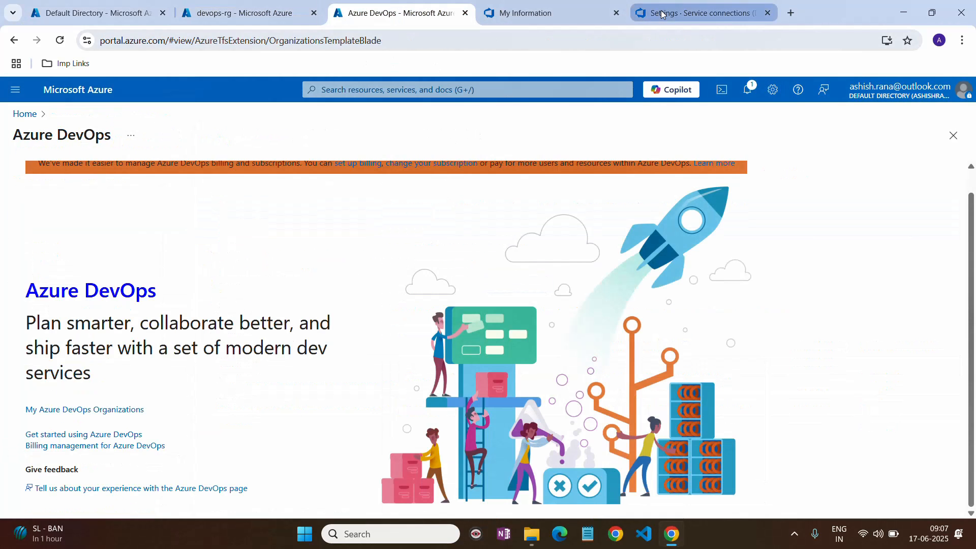
# - Open the Azure DevOps organizations overview and move its tab beside the directory tab
pyautogui.click(702, 13)
pyautogui.click(543, 5)
pyautogui.moveTo(543, 3); pyautogui.dragTo(246, 7)
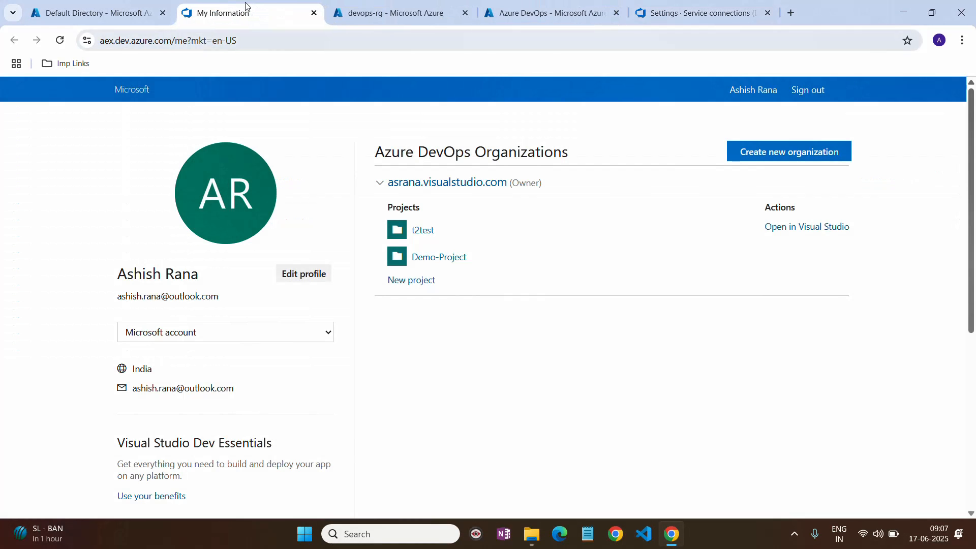
# - List devops-rg's role assignments and widen the Name column to see the Demo-Project service principal
pyautogui.click(391, 12)
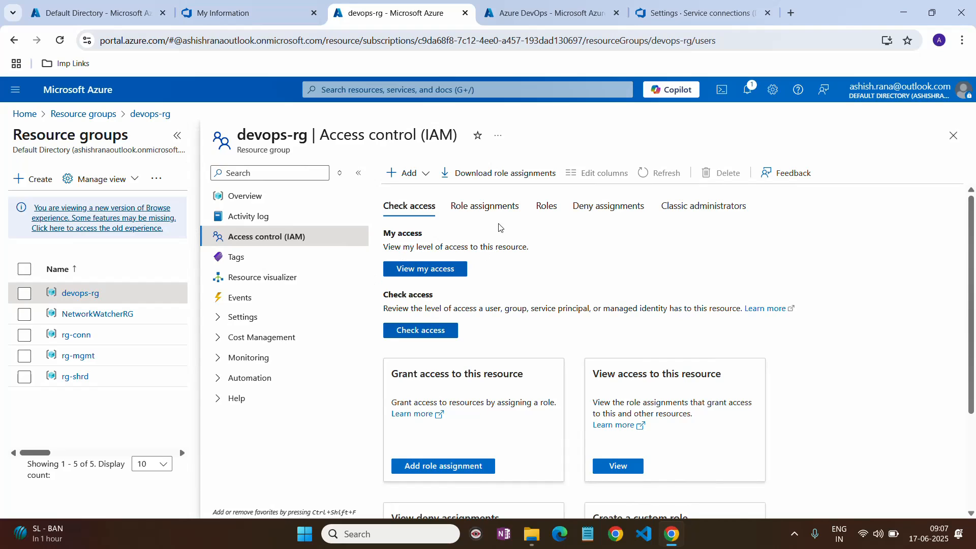
pyautogui.click(491, 206)
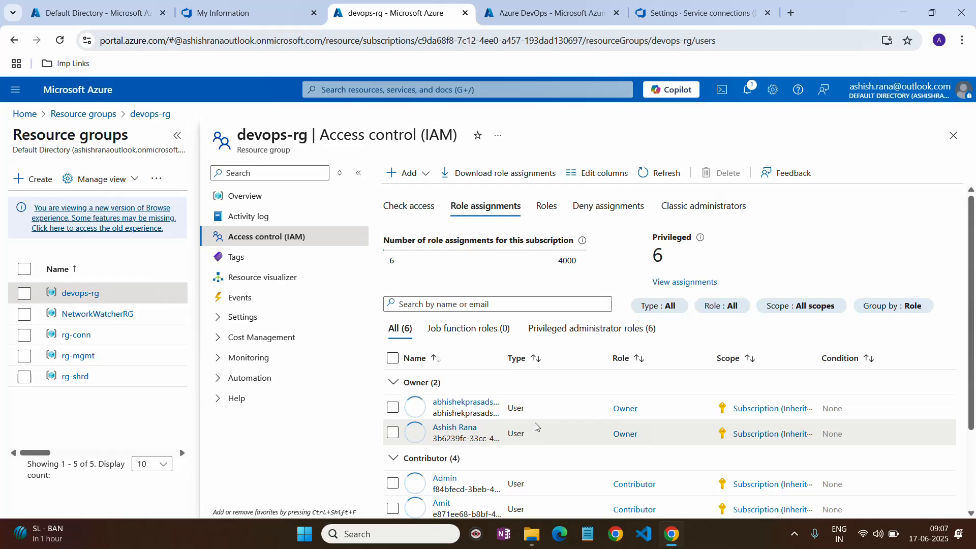
pyautogui.scroll(-2, 535, 426)
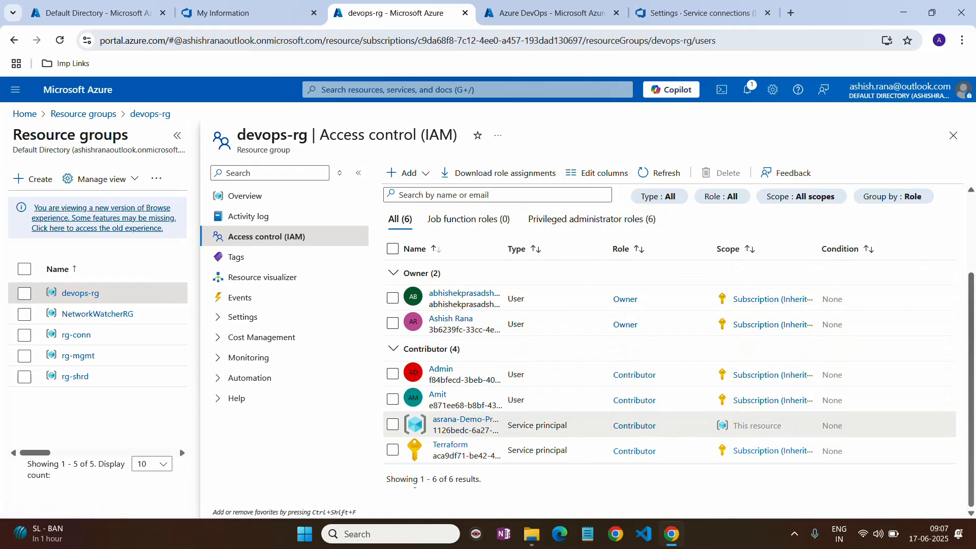
pyautogui.doubleClick(521, 425)
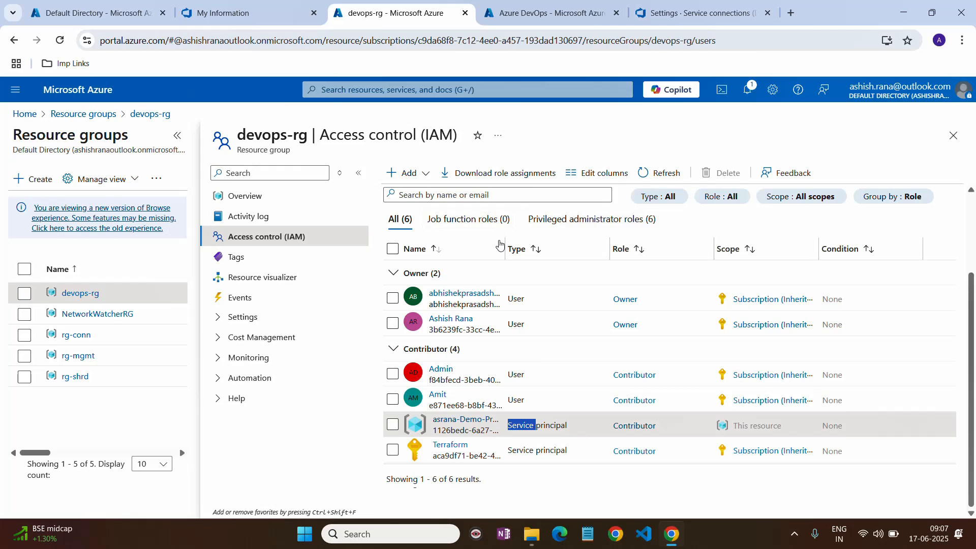
pyautogui.moveTo(505, 248); pyautogui.dragTo(585, 248)
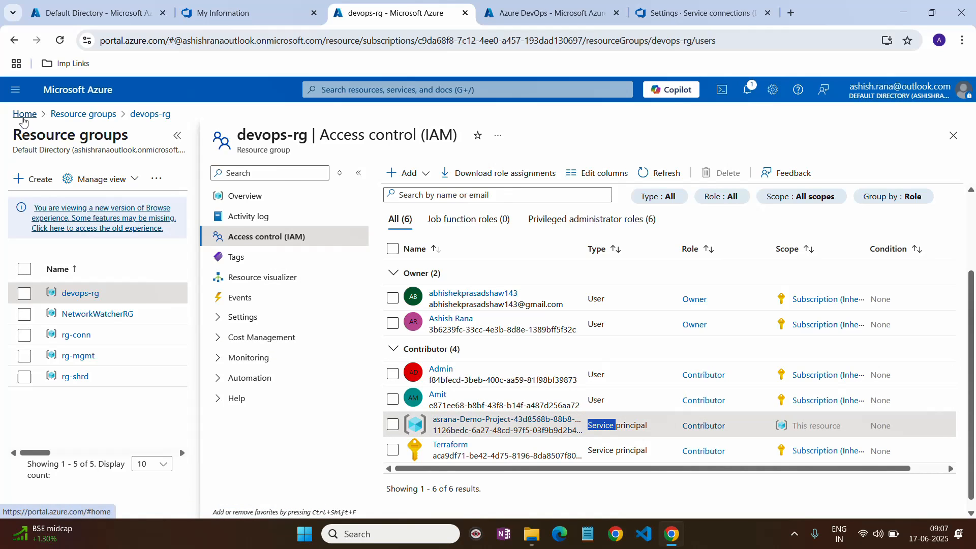
# - Open Subscriptions via a 'sub' portal search, then return to Demo-Project's service connections
pyautogui.click(23, 121)
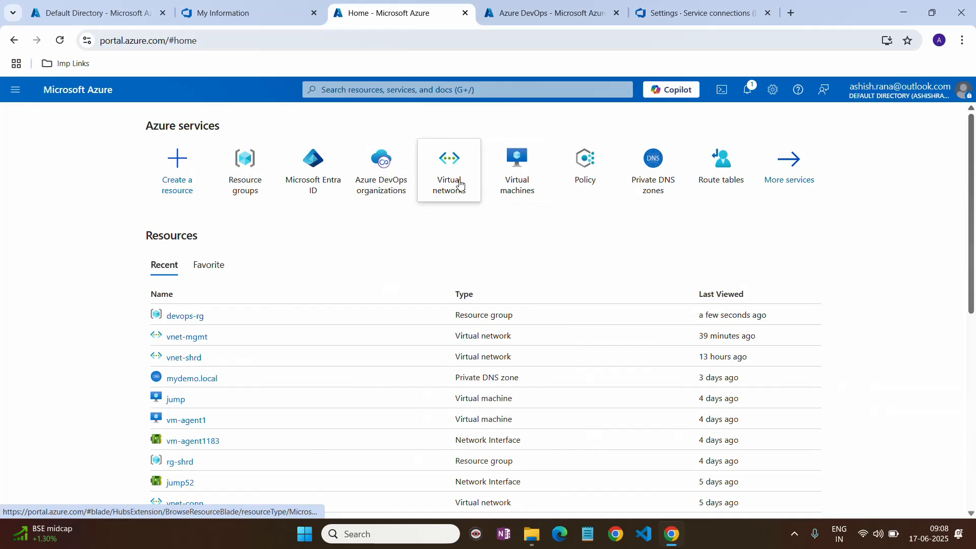
pyautogui.click(432, 90)
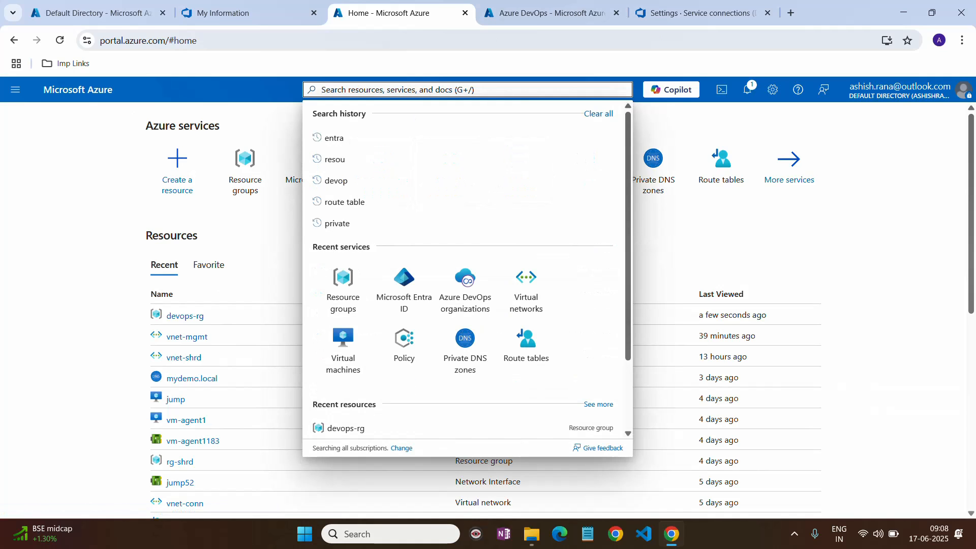
pyautogui.write('sub')
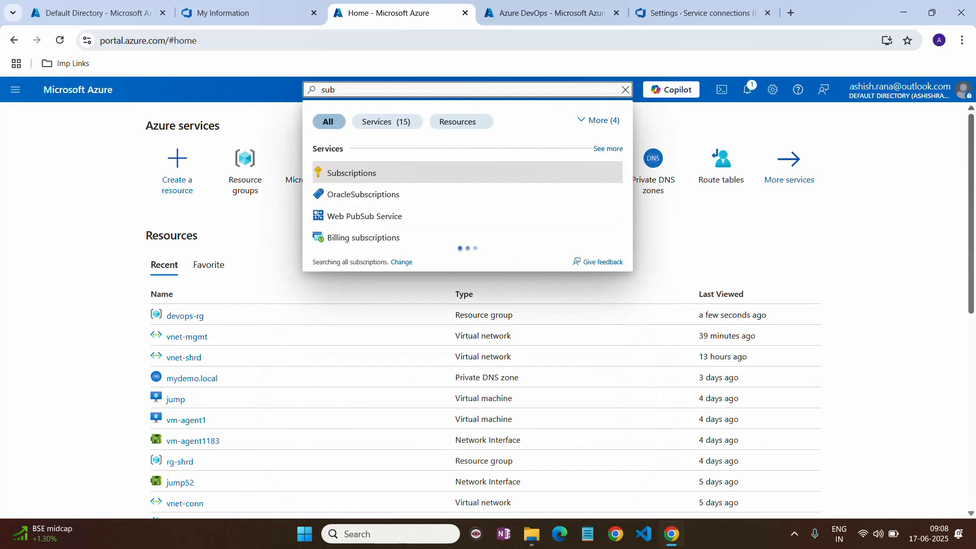
pyautogui.click(366, 174)
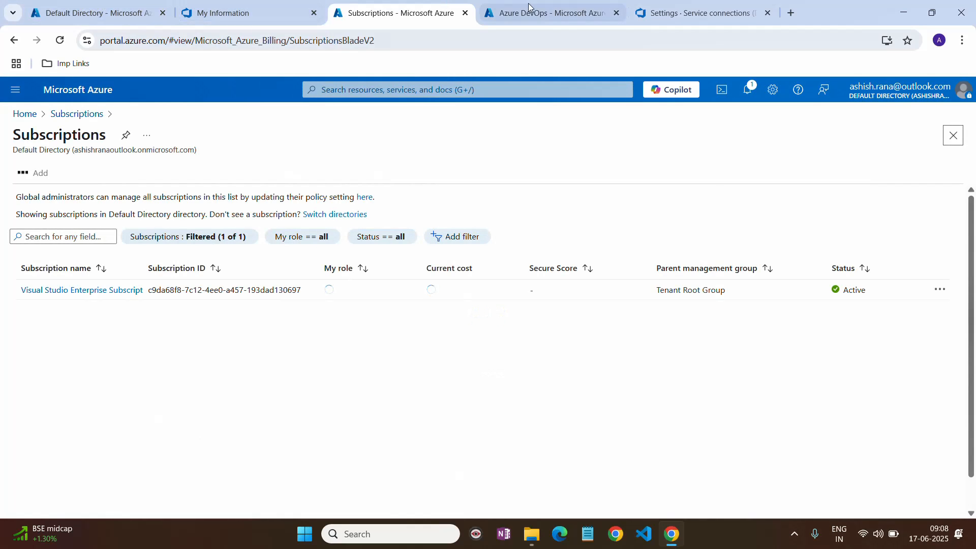
pyautogui.click(549, 12)
pyautogui.click(711, 15)
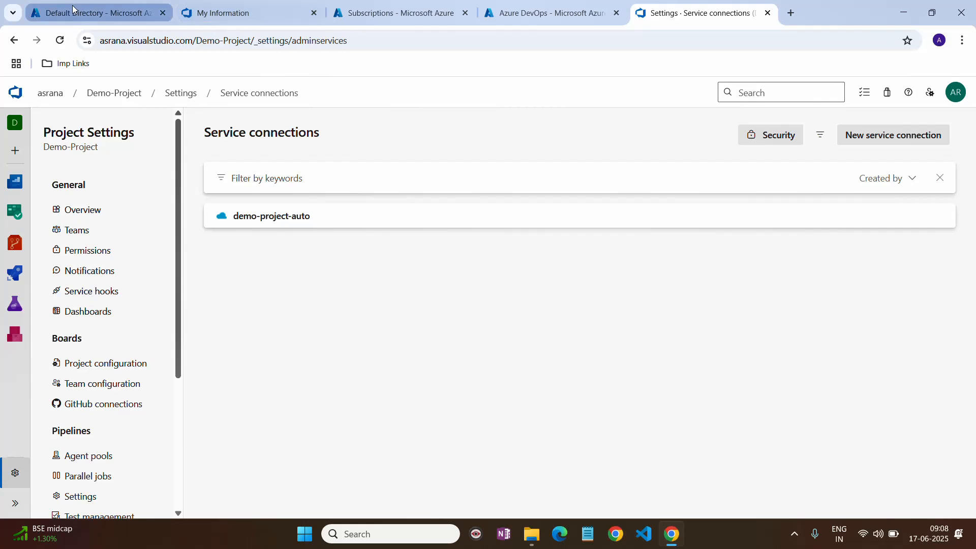
# - Return to the Default Directory's App registrations list in the Azure portal
pyautogui.click(96, 13)
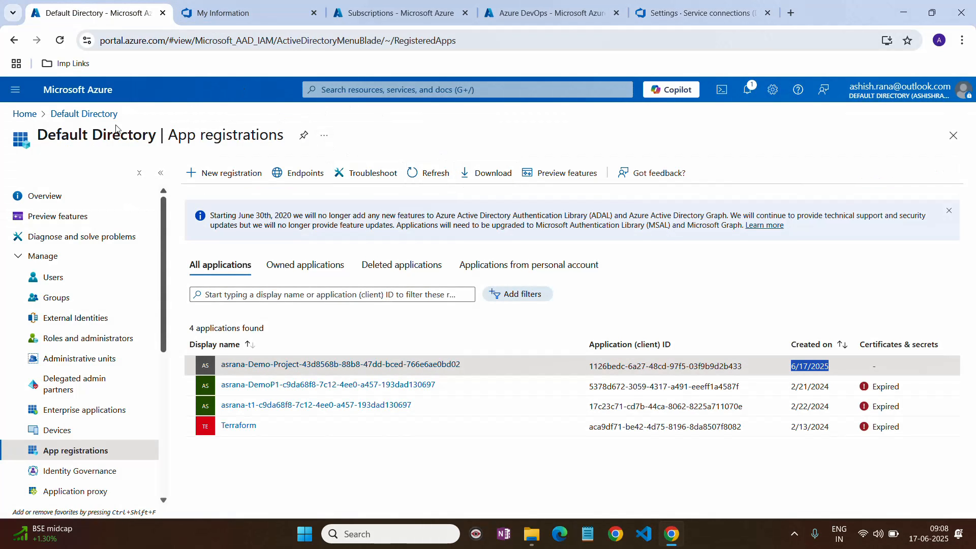
# - Search 'sub' to reach Subscriptions and open the Visual Studio Enterprise Subscription overview
pyautogui.click(27, 114)
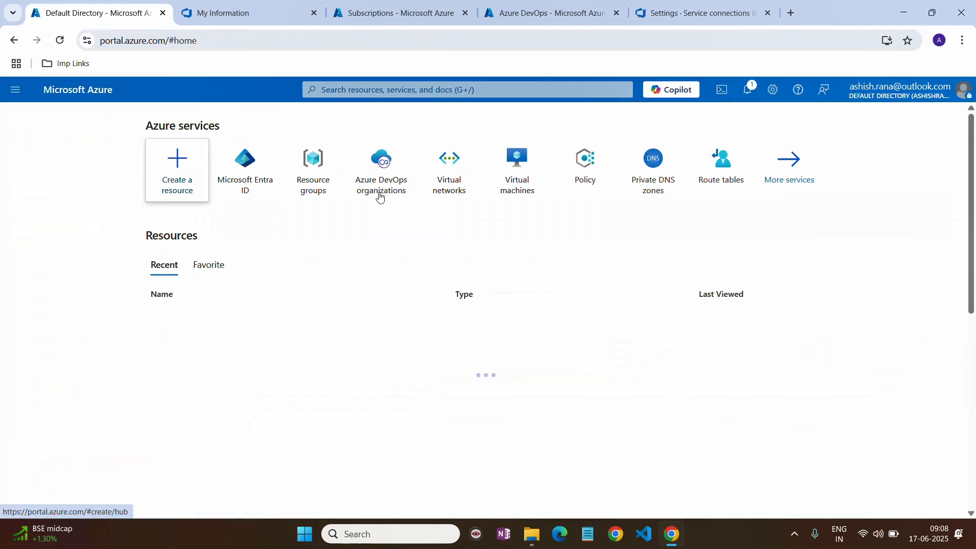
pyautogui.click(491, 92)
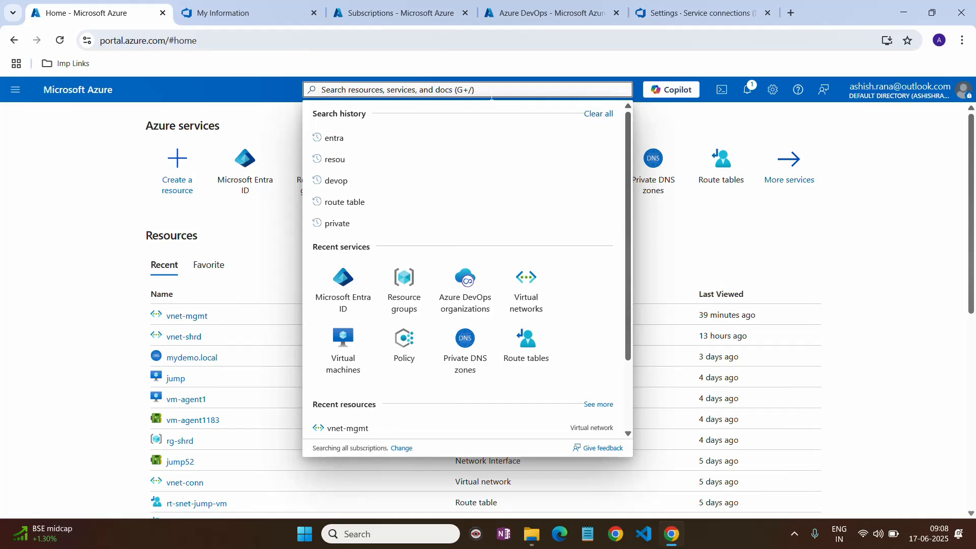
pyautogui.write('su')
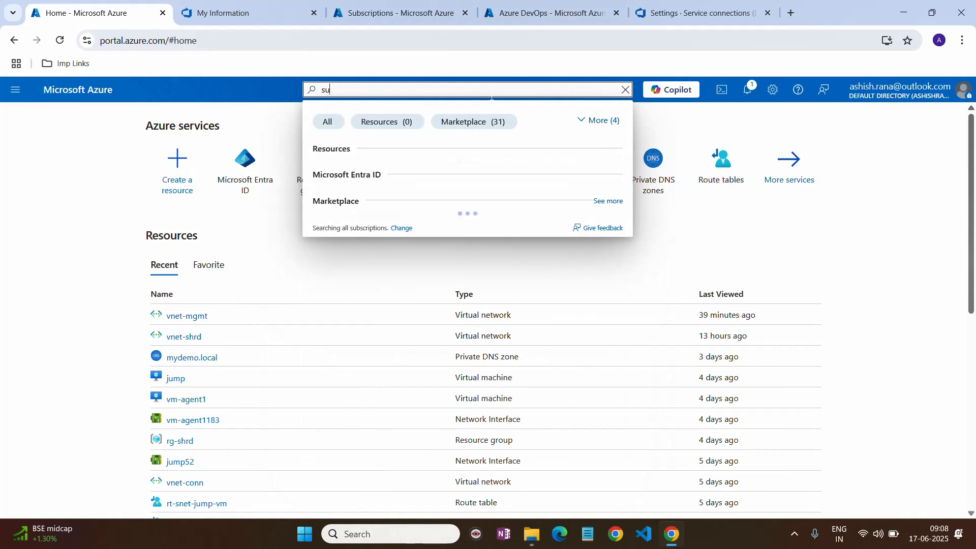
pyautogui.write('b')
pyautogui.click(371, 170)
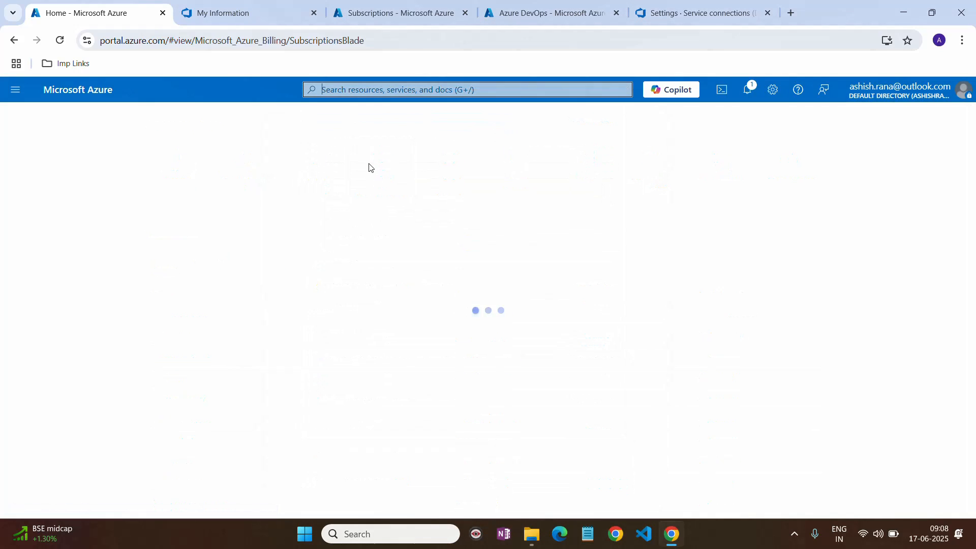
pyautogui.click(265, 14)
pyautogui.click(405, 16)
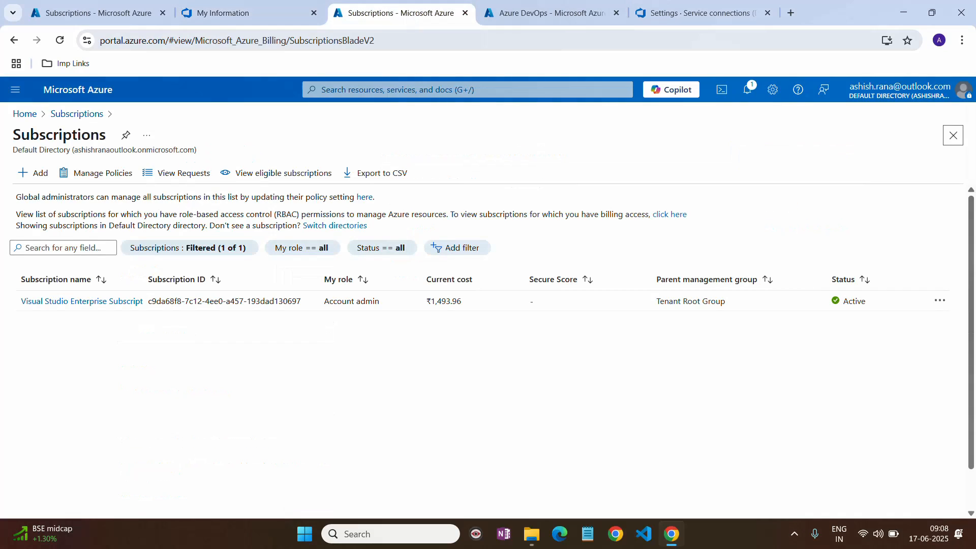
pyautogui.click(103, 300)
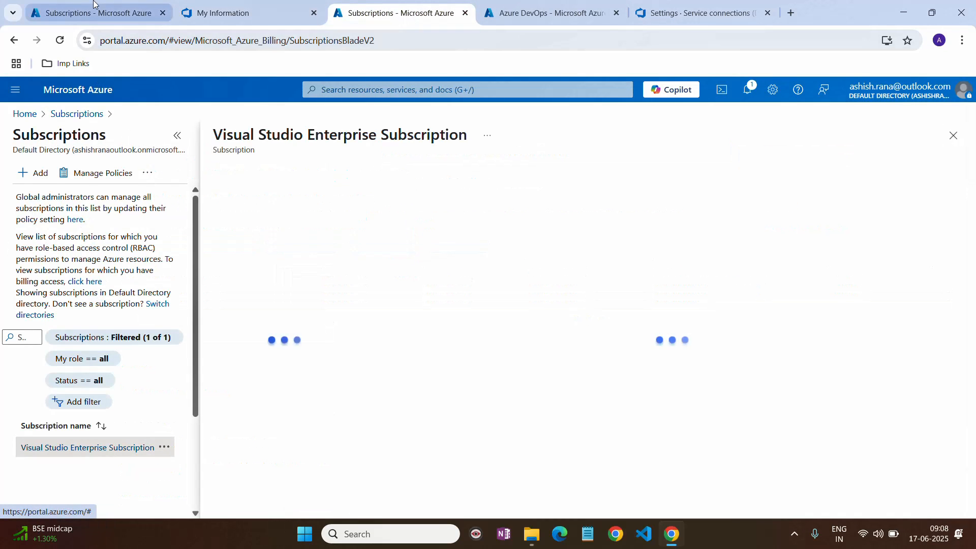
# - Show all applications under Microsoft Entra ID App registrations, then return to the subscription overview
pyautogui.click(86, 13)
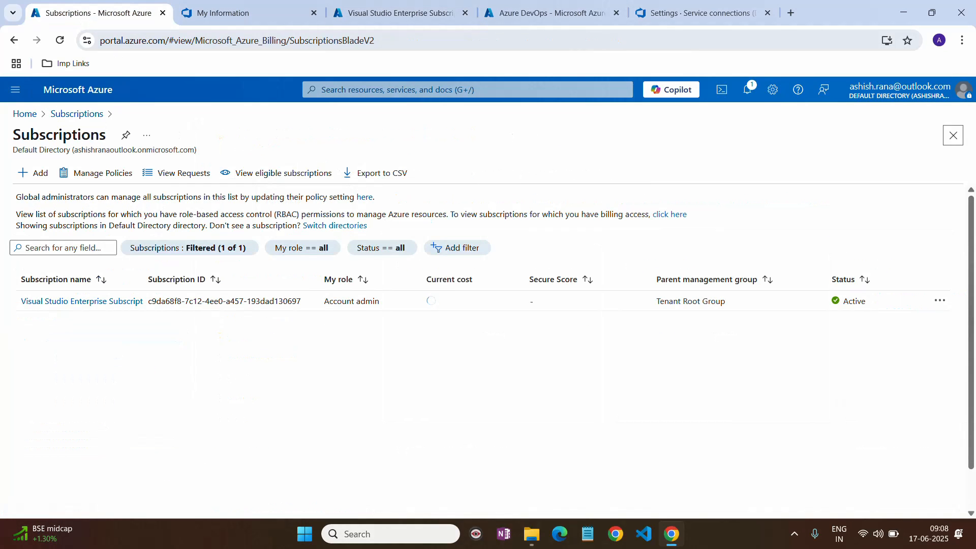
pyautogui.click(29, 115)
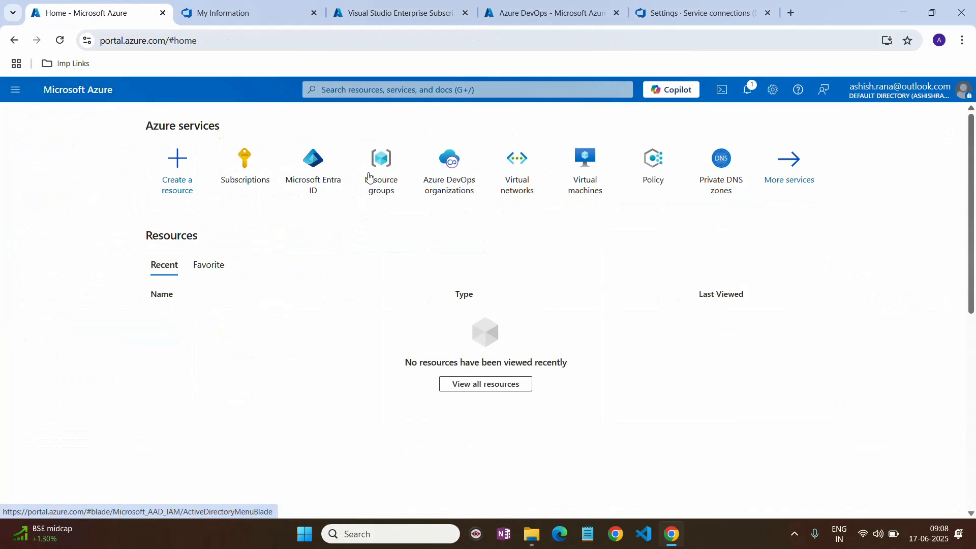
pyautogui.click(328, 188)
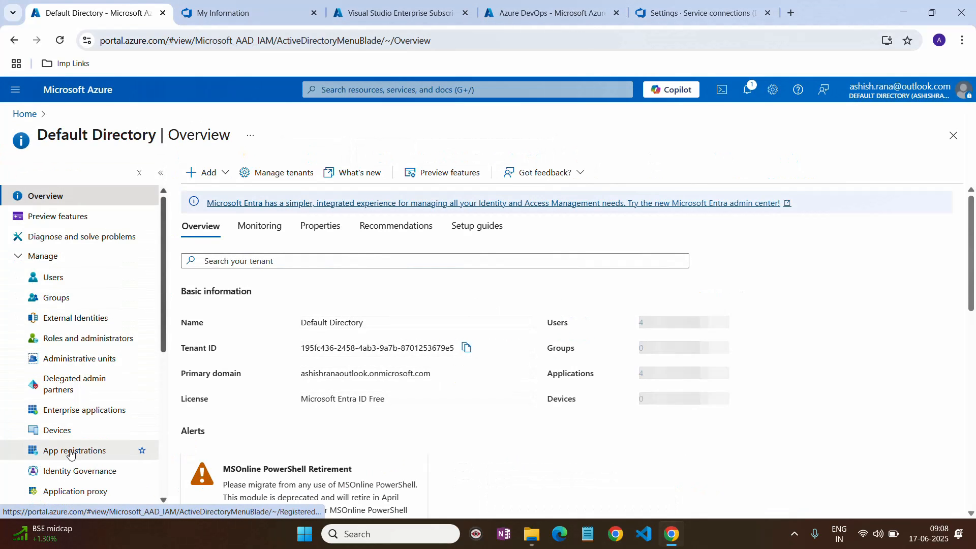
pyautogui.click(70, 452)
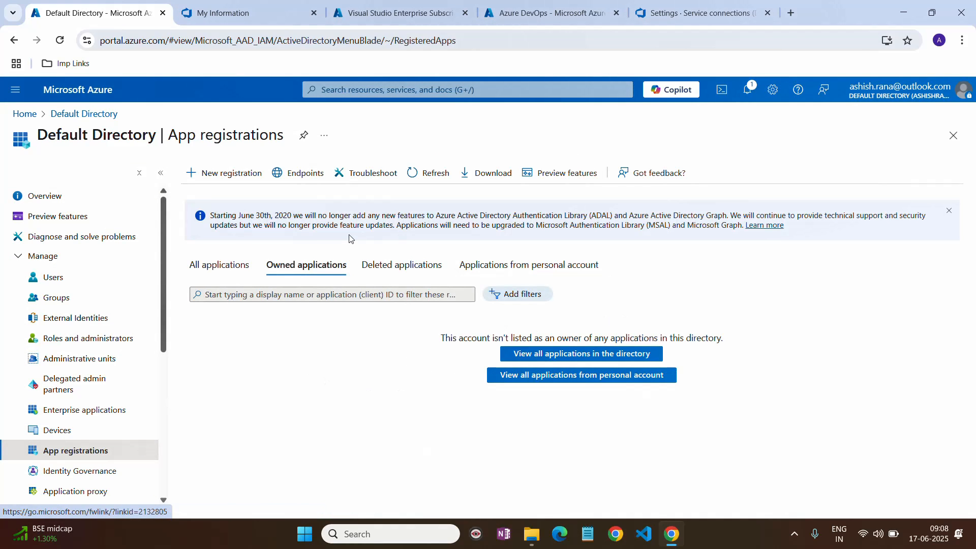
pyautogui.click(217, 264)
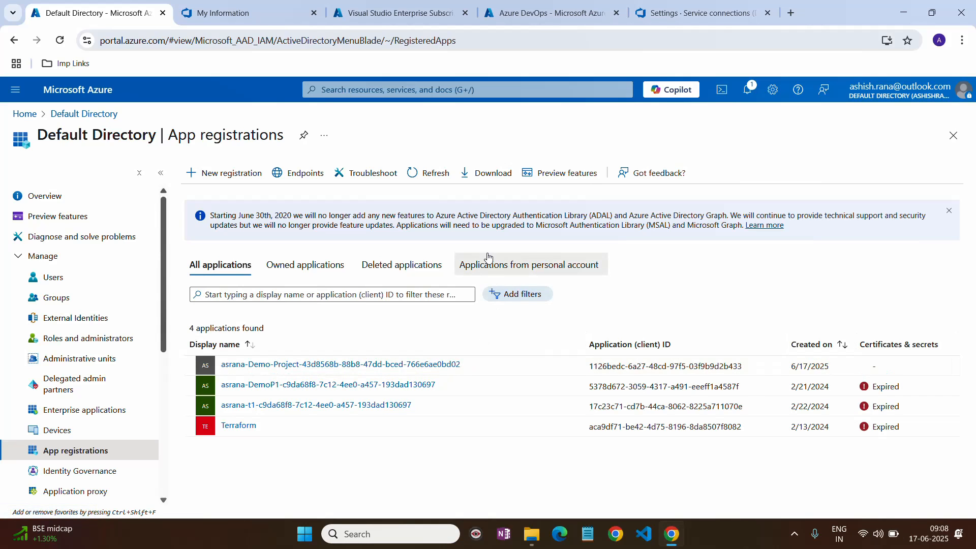
pyautogui.click(249, 13)
pyautogui.click(403, 11)
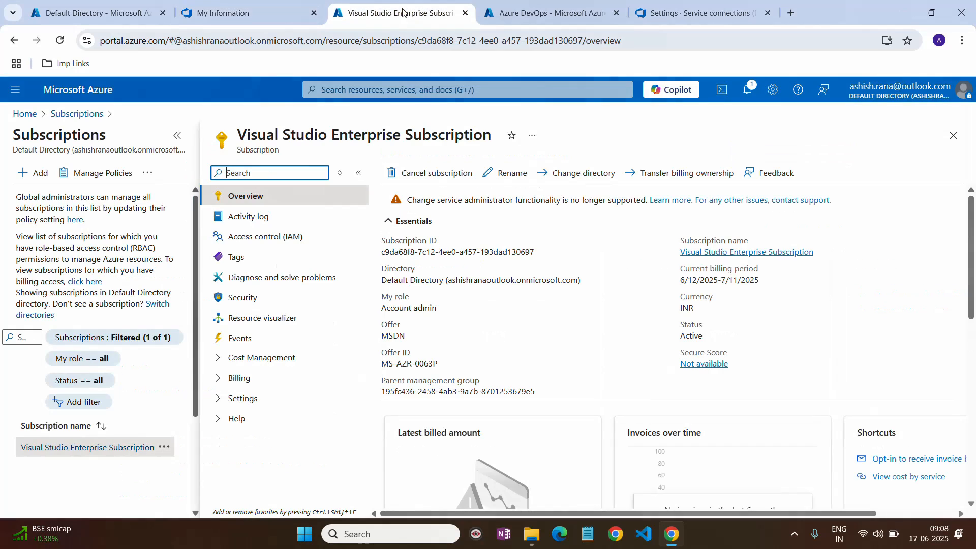
# - From the subscription's Access control (IAM), add a role assignment and select Contributor after searching 'con'
pyautogui.click(262, 235)
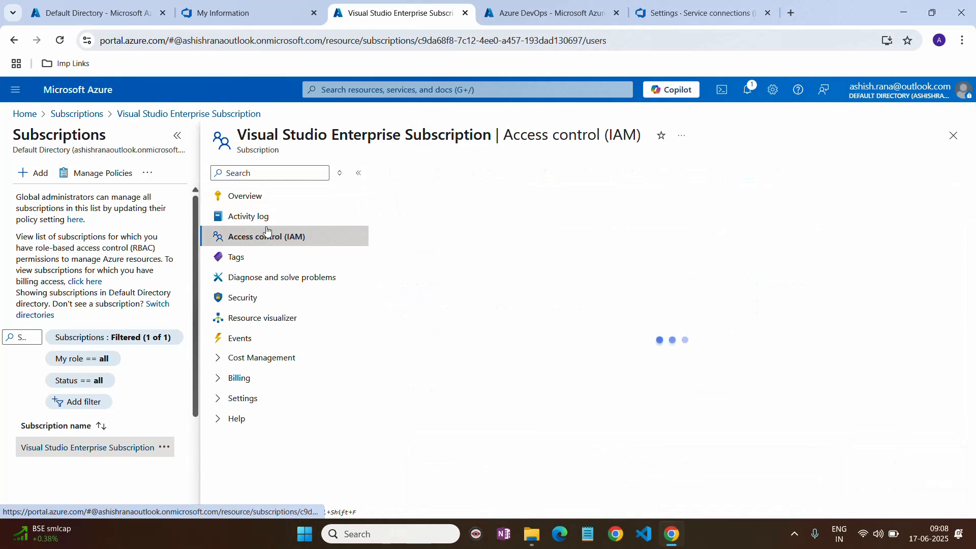
pyautogui.click(431, 176)
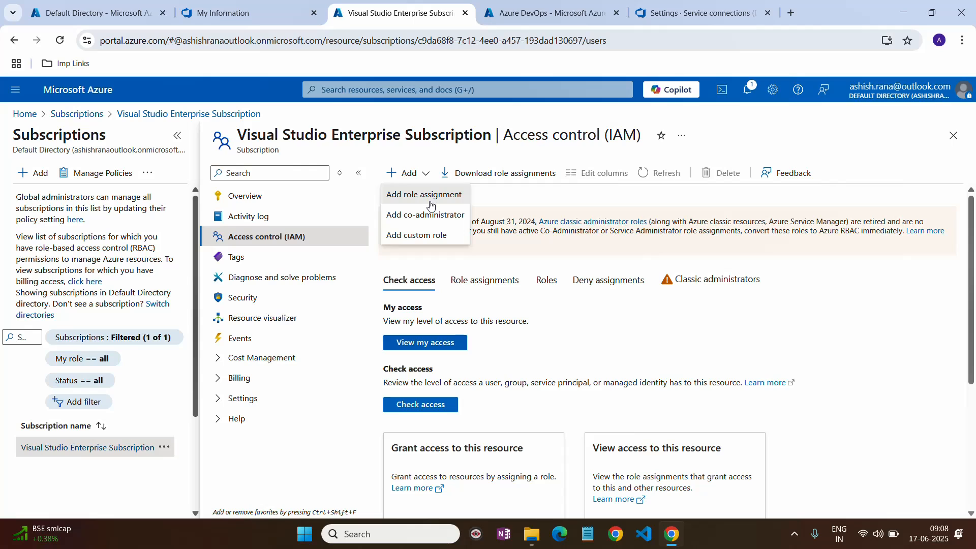
pyautogui.click(429, 197)
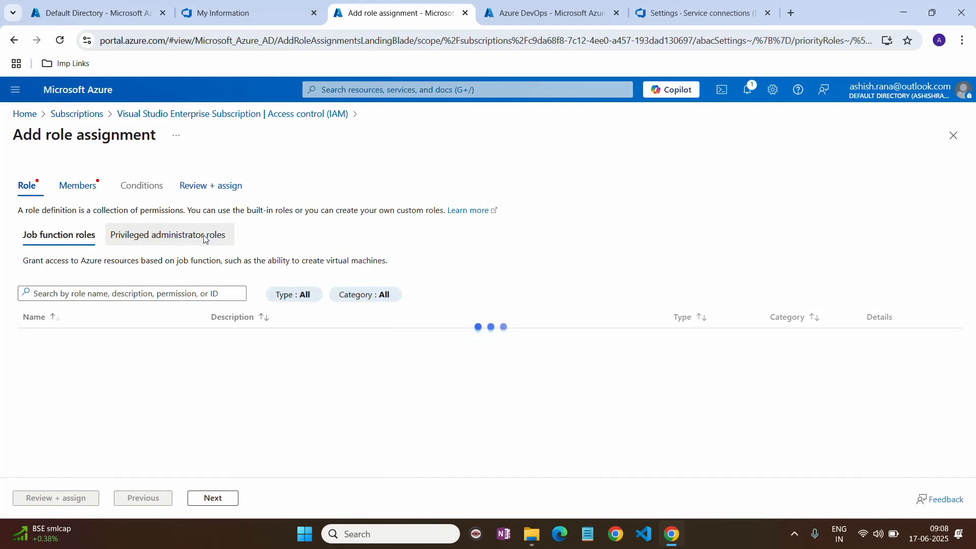
pyautogui.click(101, 294)
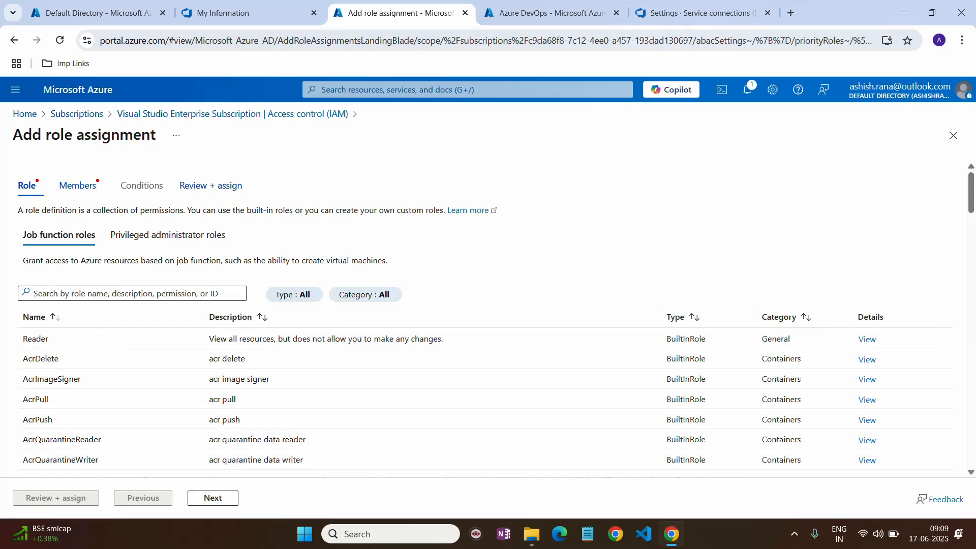
pyautogui.write('contribu')
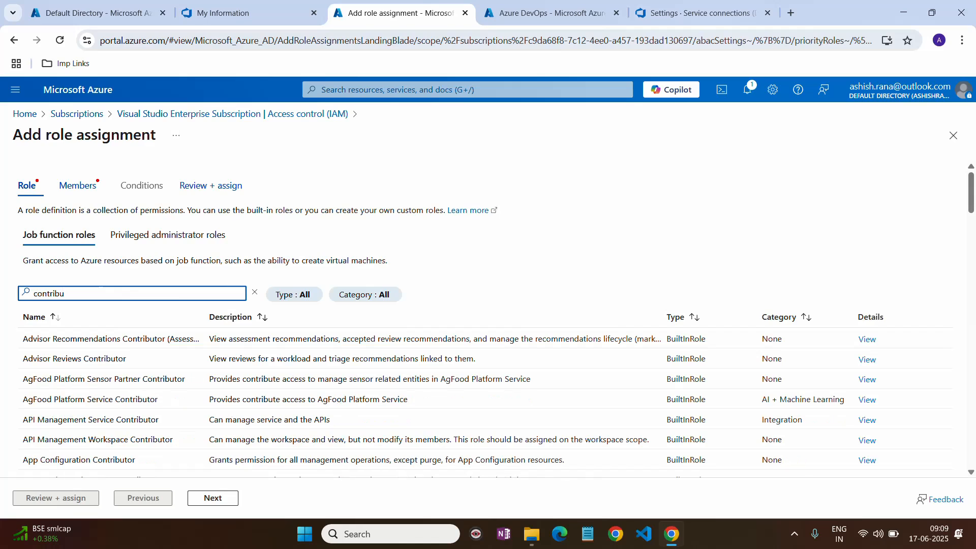
pyautogui.click(124, 236)
pyautogui.click(58, 353)
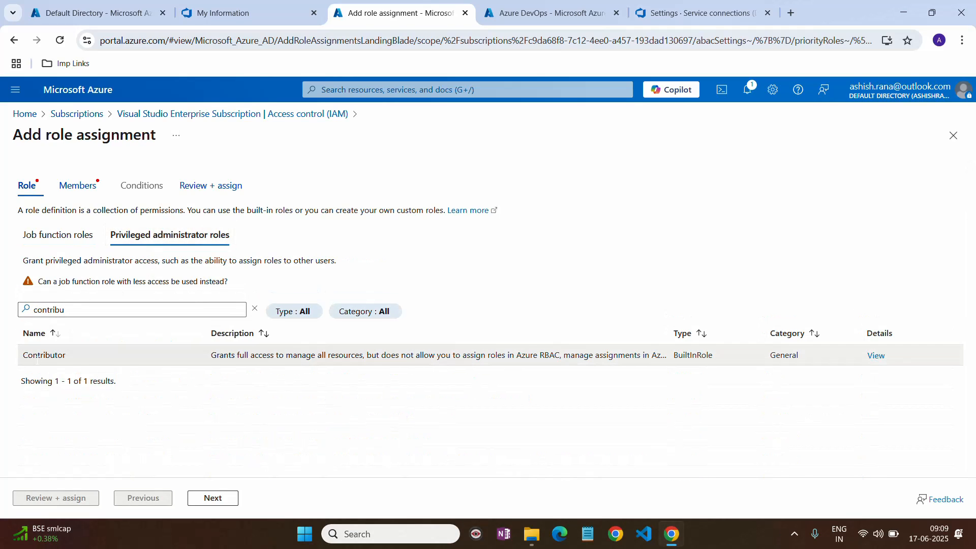
# - Set the assignee type to user, group or service principal and open the member picker
pyautogui.click(219, 501)
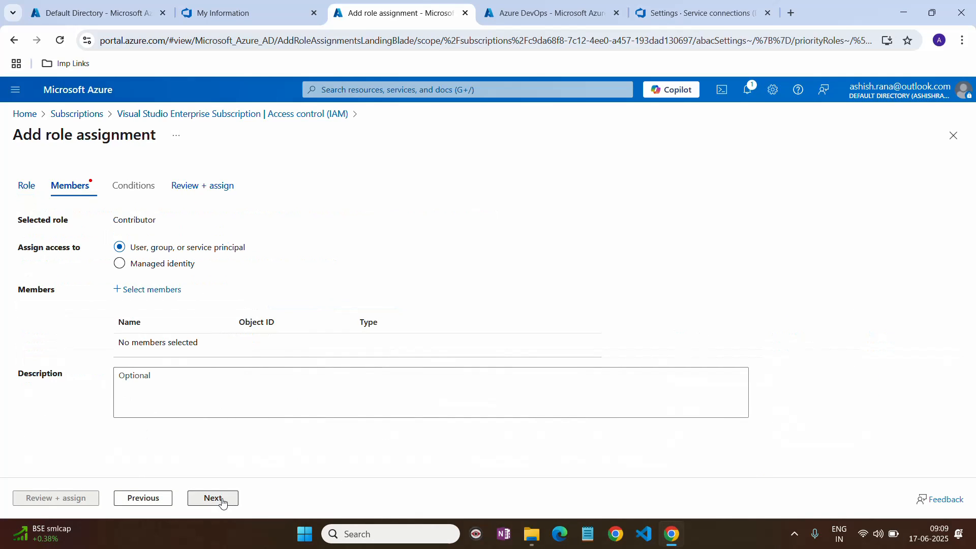
pyautogui.click(182, 267)
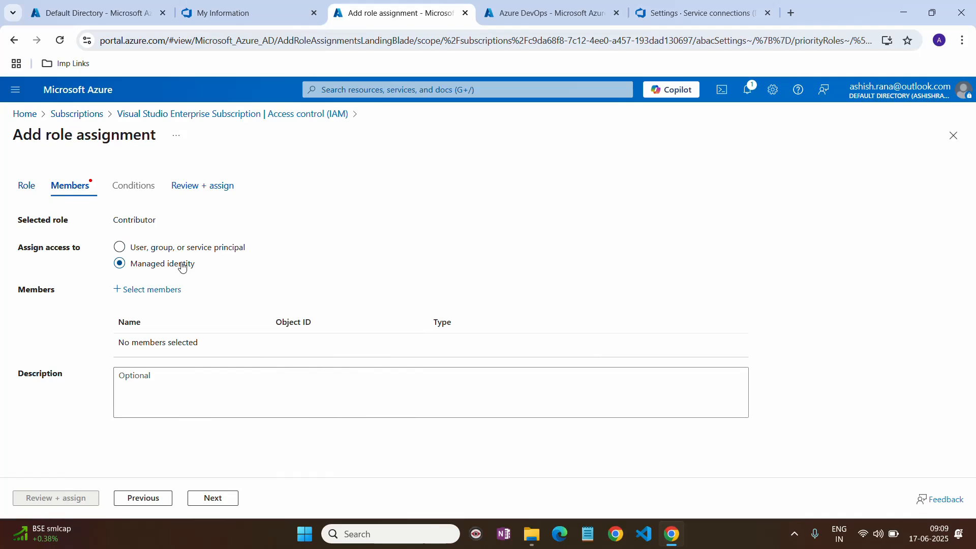
pyautogui.click(220, 250)
pyautogui.click(152, 290)
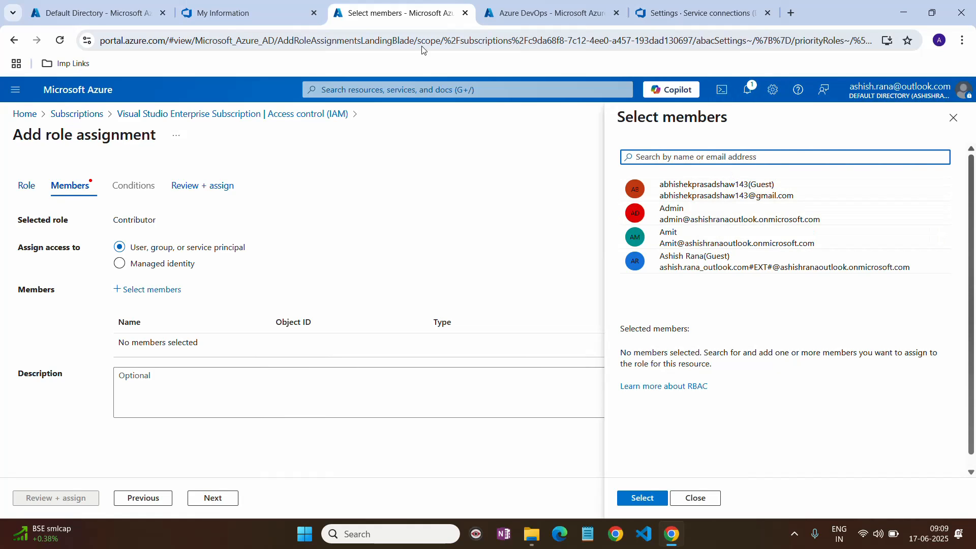
pyautogui.click(92, 20)
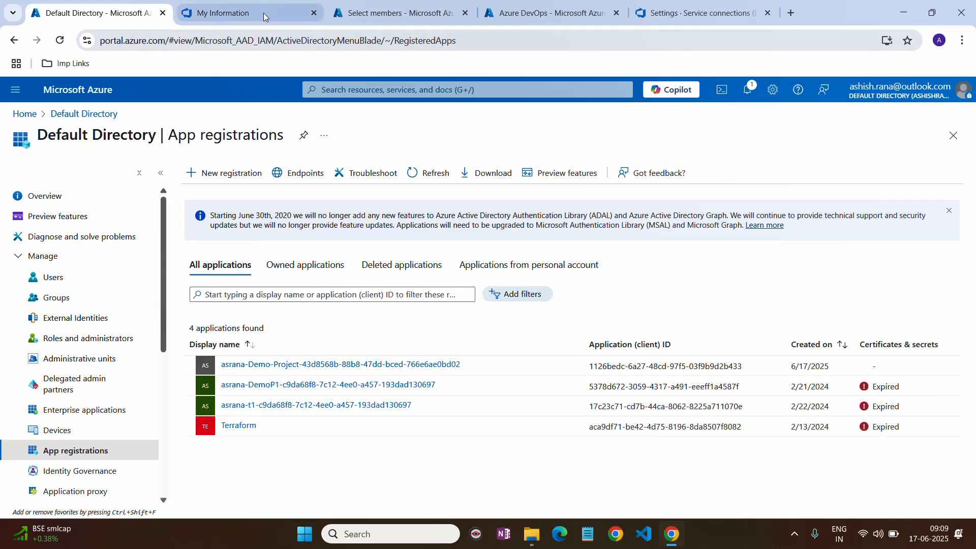
pyautogui.click(249, 13)
pyautogui.click(432, 12)
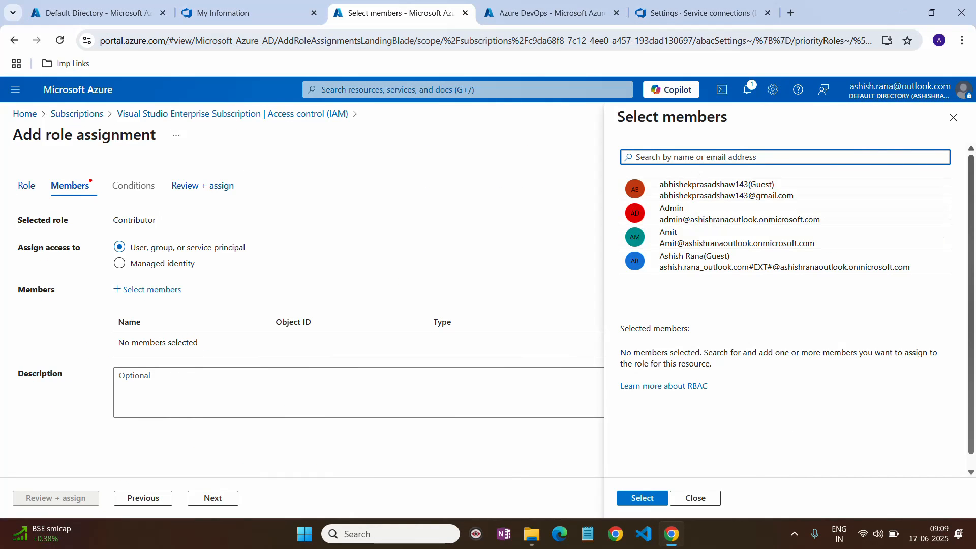
# - Search 'asrana-demo', pick the Demo-Project application and confirm it as the member
pyautogui.write('ashish-dem')
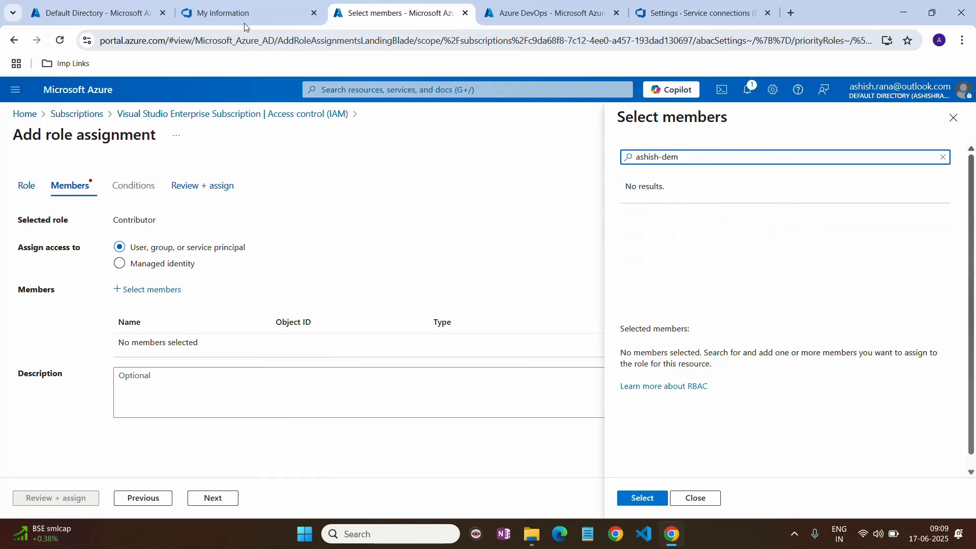
pyautogui.click(143, 15)
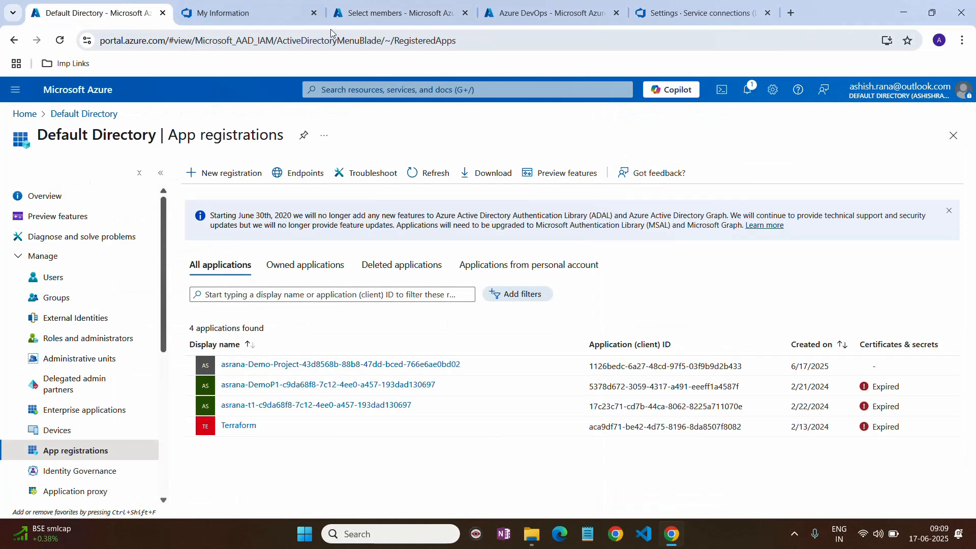
pyautogui.click(375, 8)
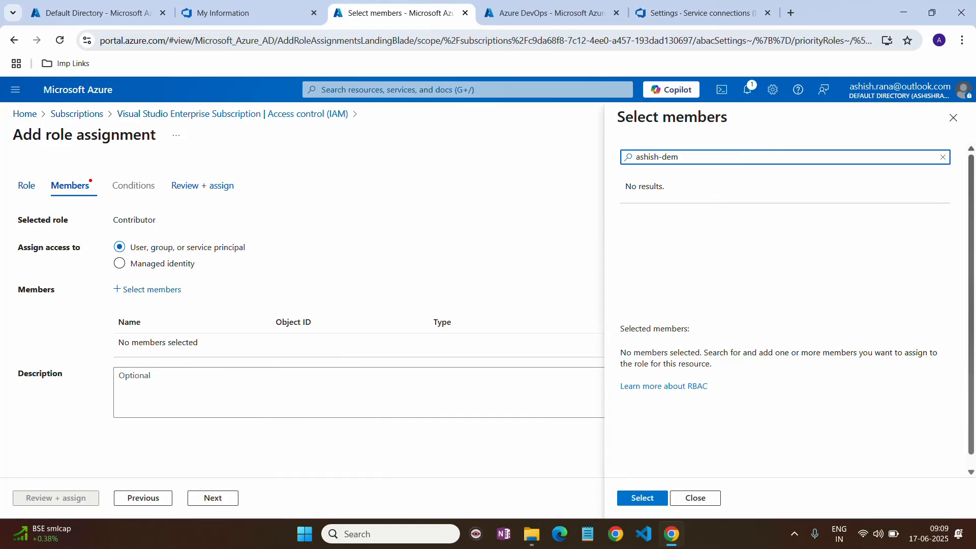
pyautogui.hotkey('ctrl', 'a')
pyautogui.write('asrana-demo')
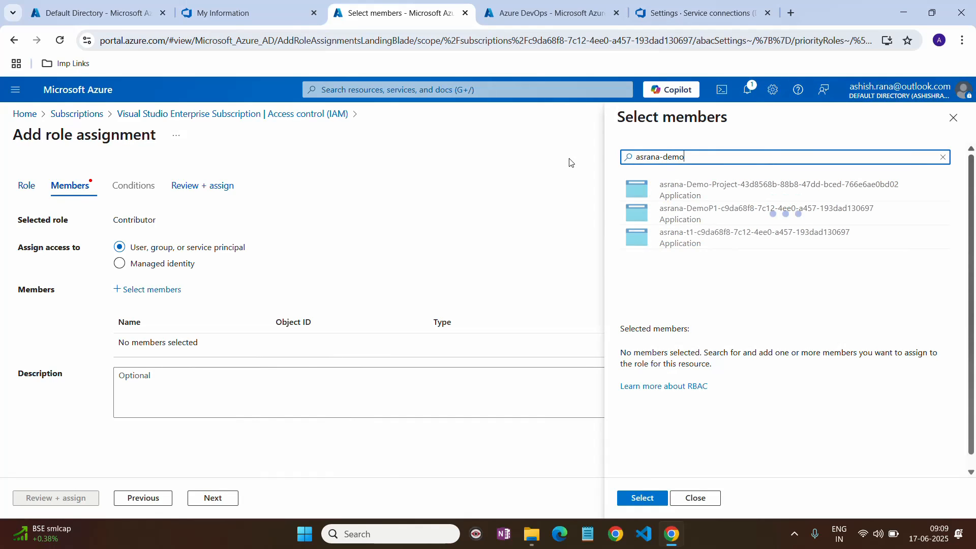
pyautogui.click(752, 195)
pyautogui.click(102, 13)
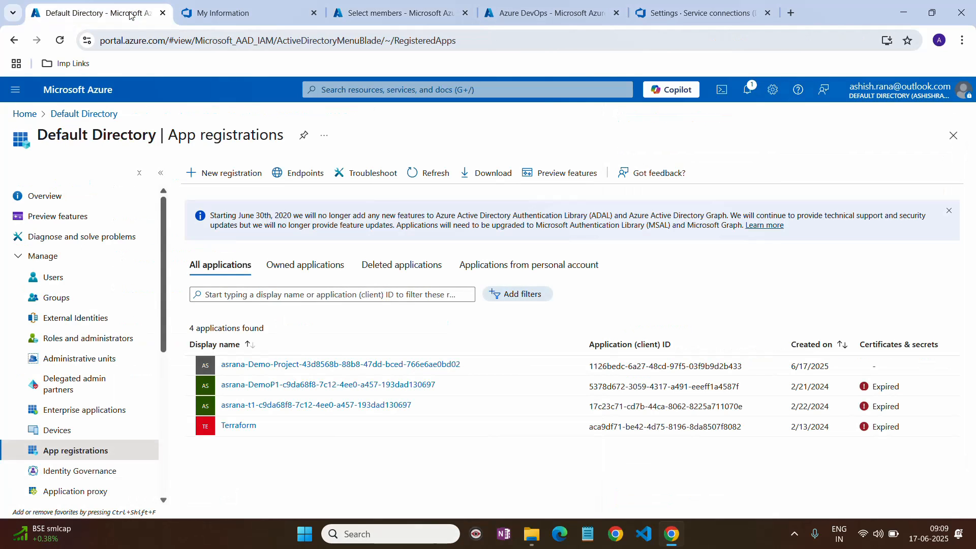
pyautogui.click(320, 18)
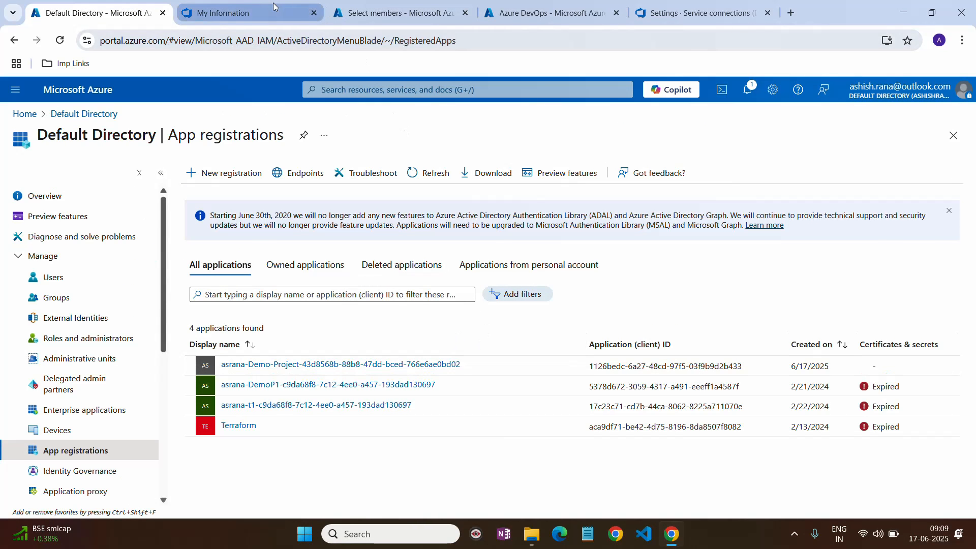
pyautogui.click(412, 12)
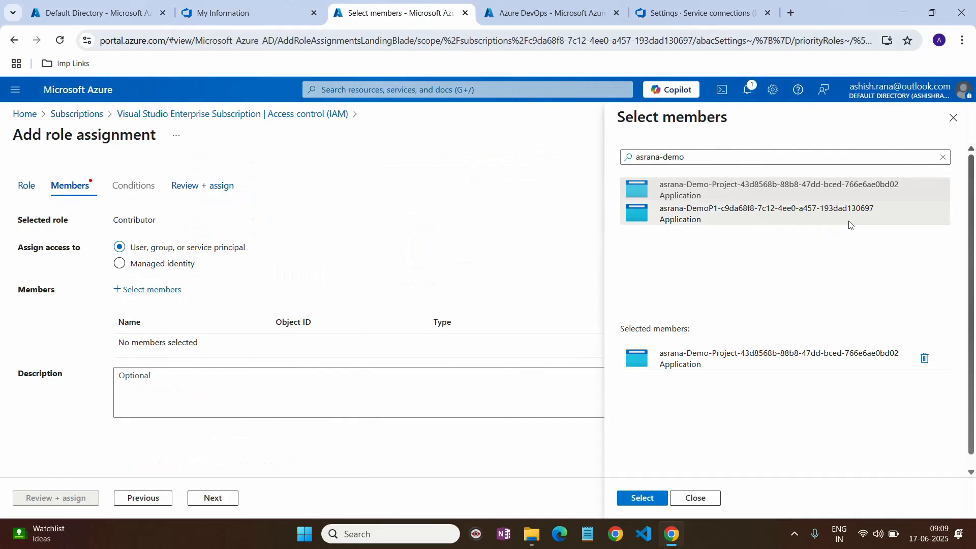
pyautogui.click(641, 498)
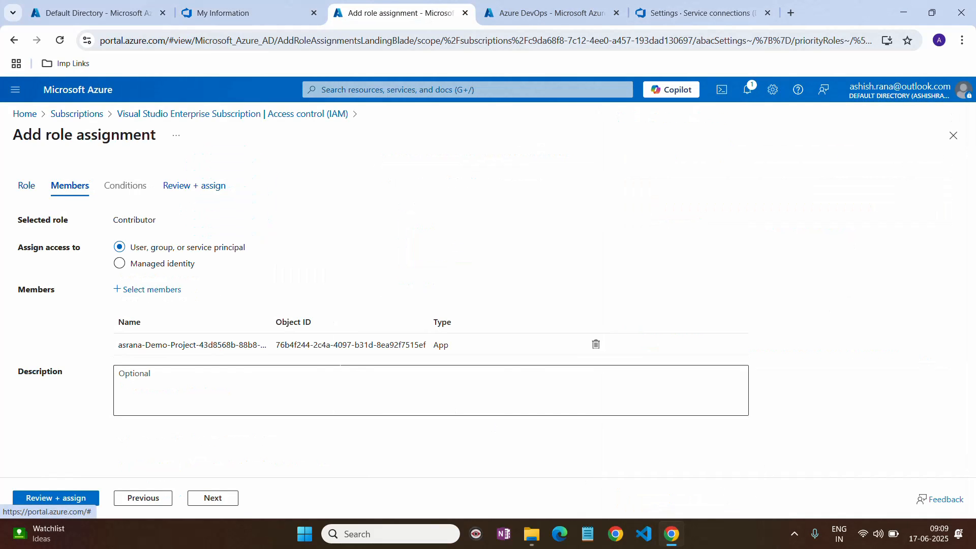
# - Review and submit the Contributor assignment for asrana-Demo-Project, returning to the subscription's IAM page
pyautogui.click(214, 499)
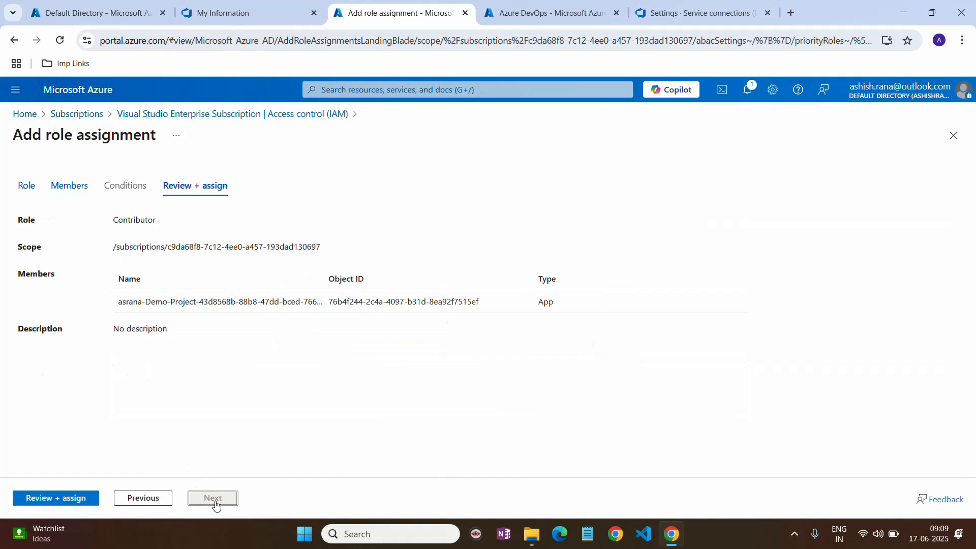
pyautogui.click(55, 503)
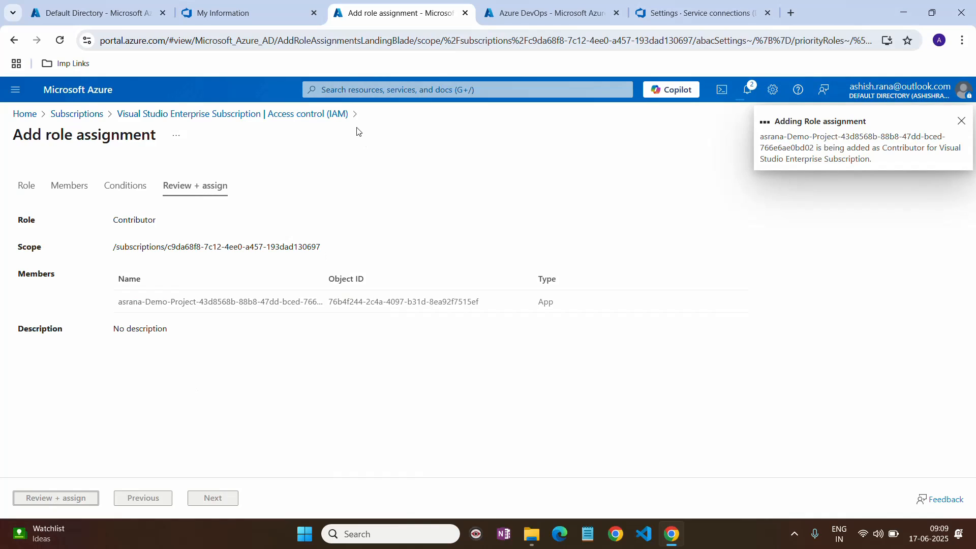
pyautogui.click(123, 14)
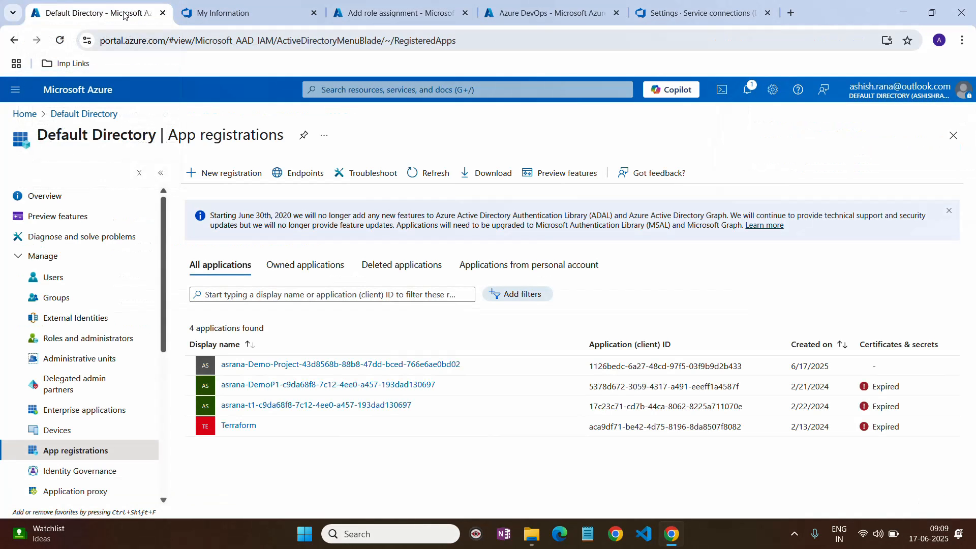
pyautogui.click(258, 8)
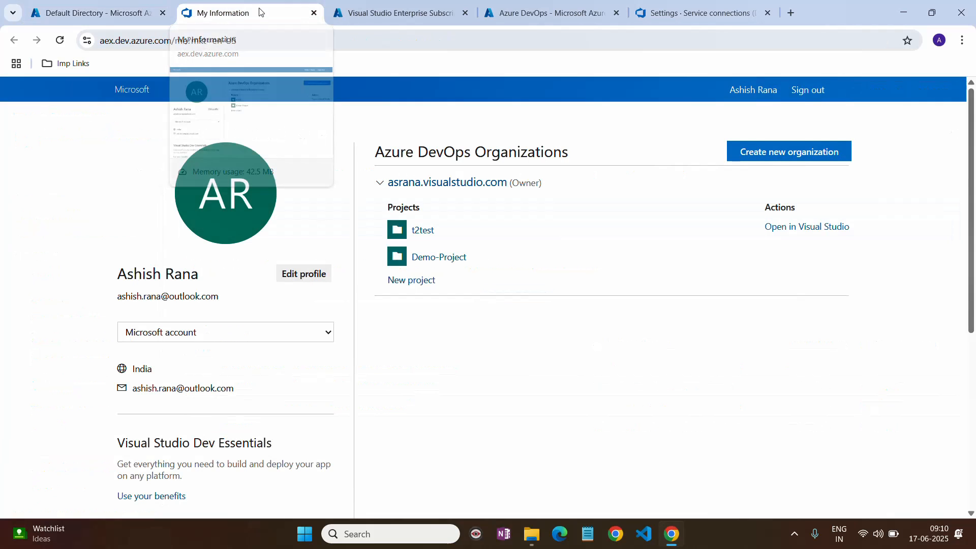
pyautogui.click(370, 11)
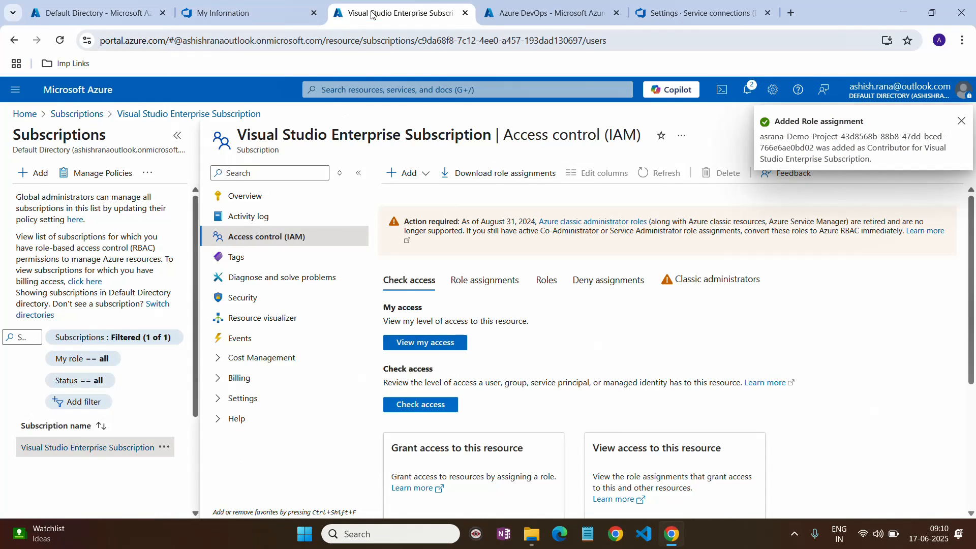
pyautogui.click(797, 535)
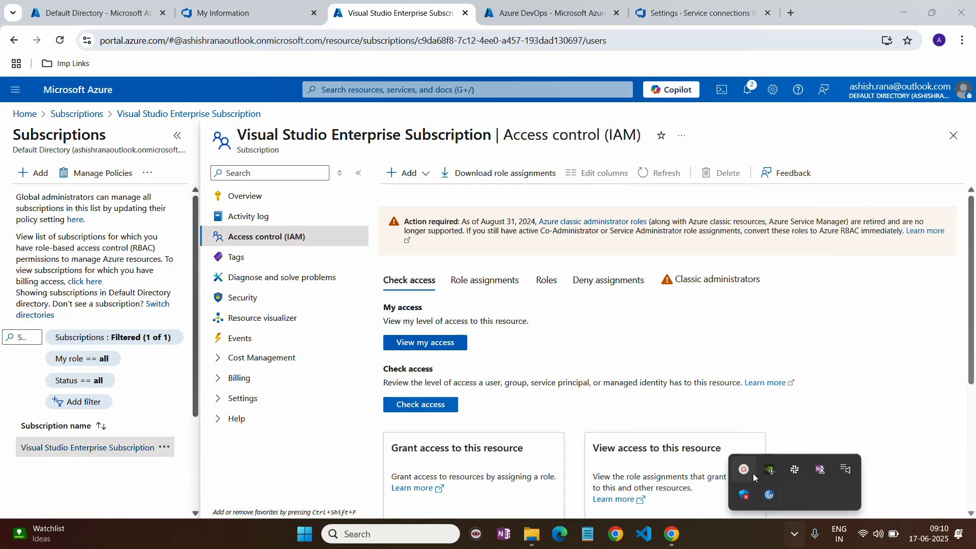